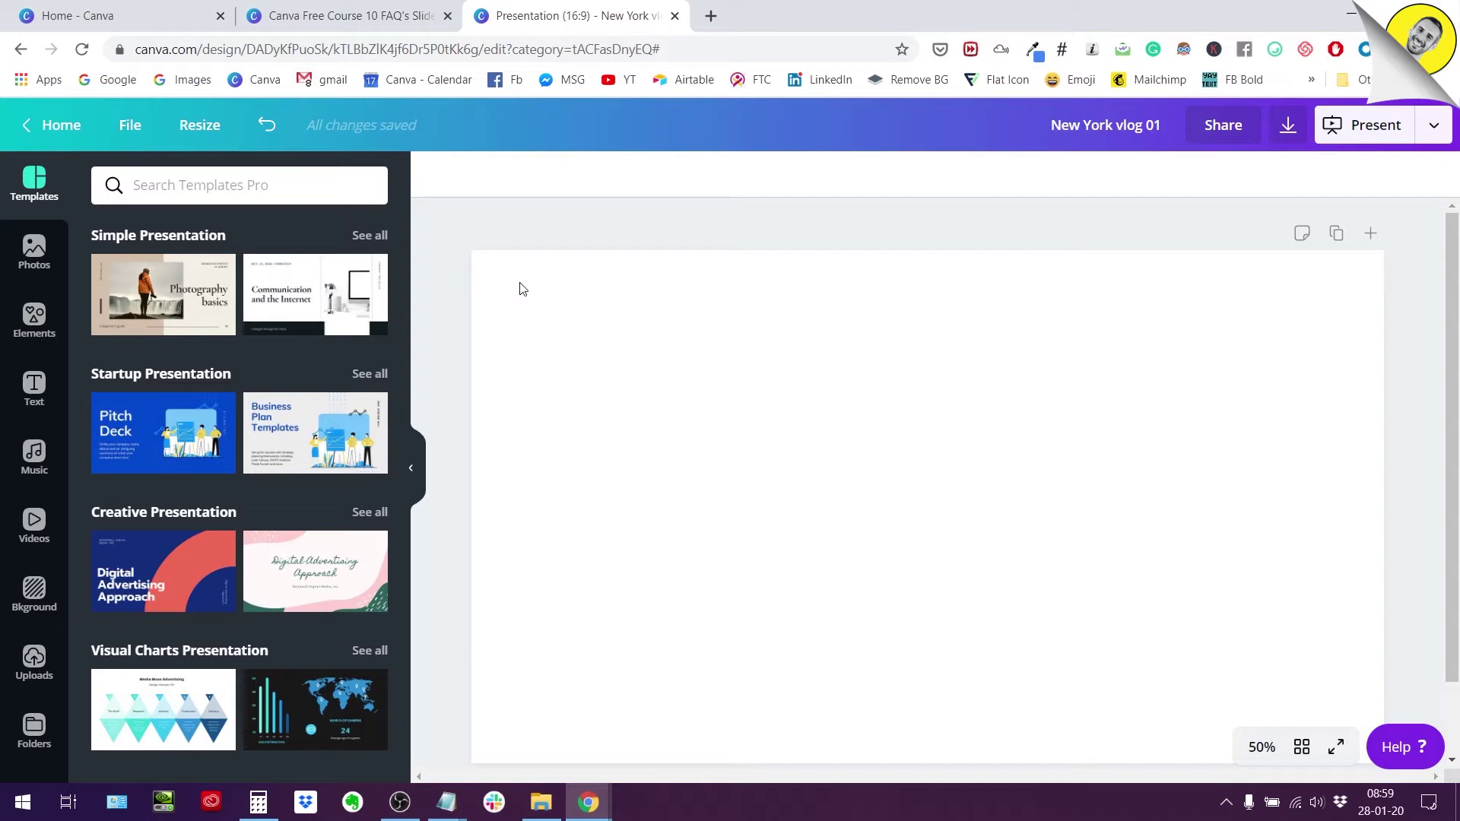
Step: Open the Photos library and browse its Recently Used and Trending stock images
{"action": "scroll", "coordinate": [229, 456], "scroll_direction": "down", "scroll_amount": 3}
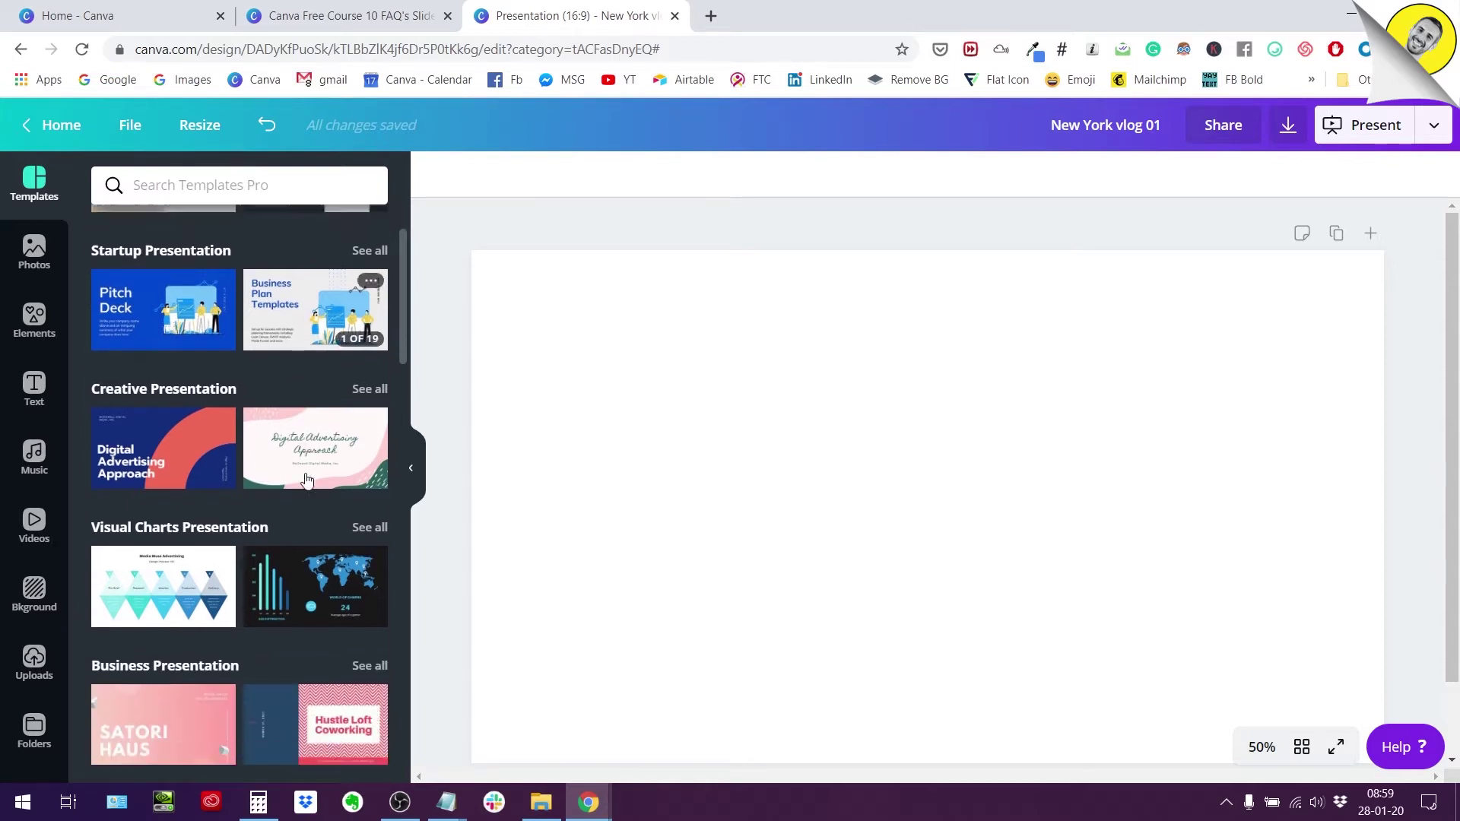
{"action": "left_click", "coordinate": [31, 264]}
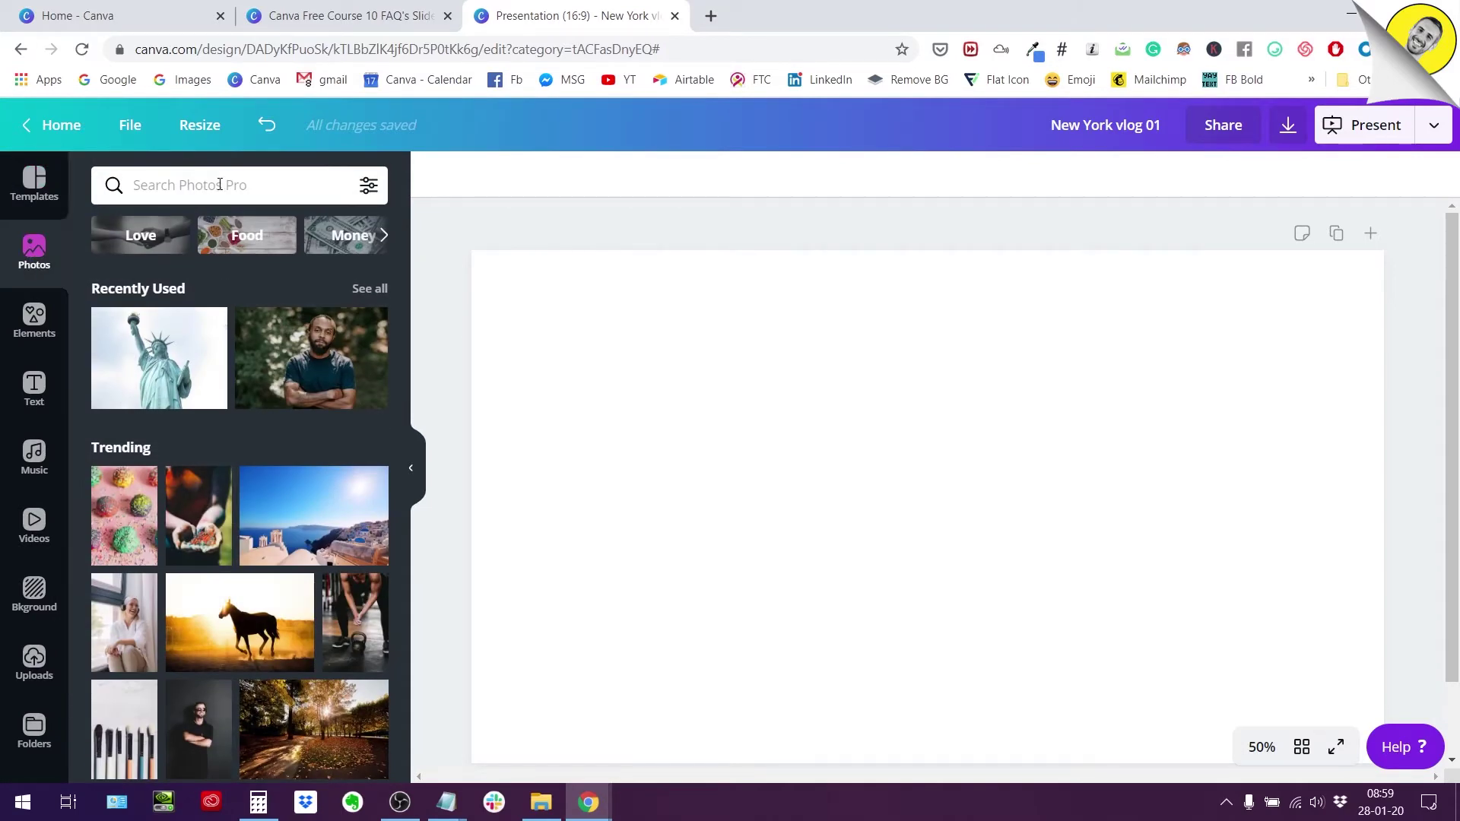
{"action": "left_click", "coordinate": [370, 185]}
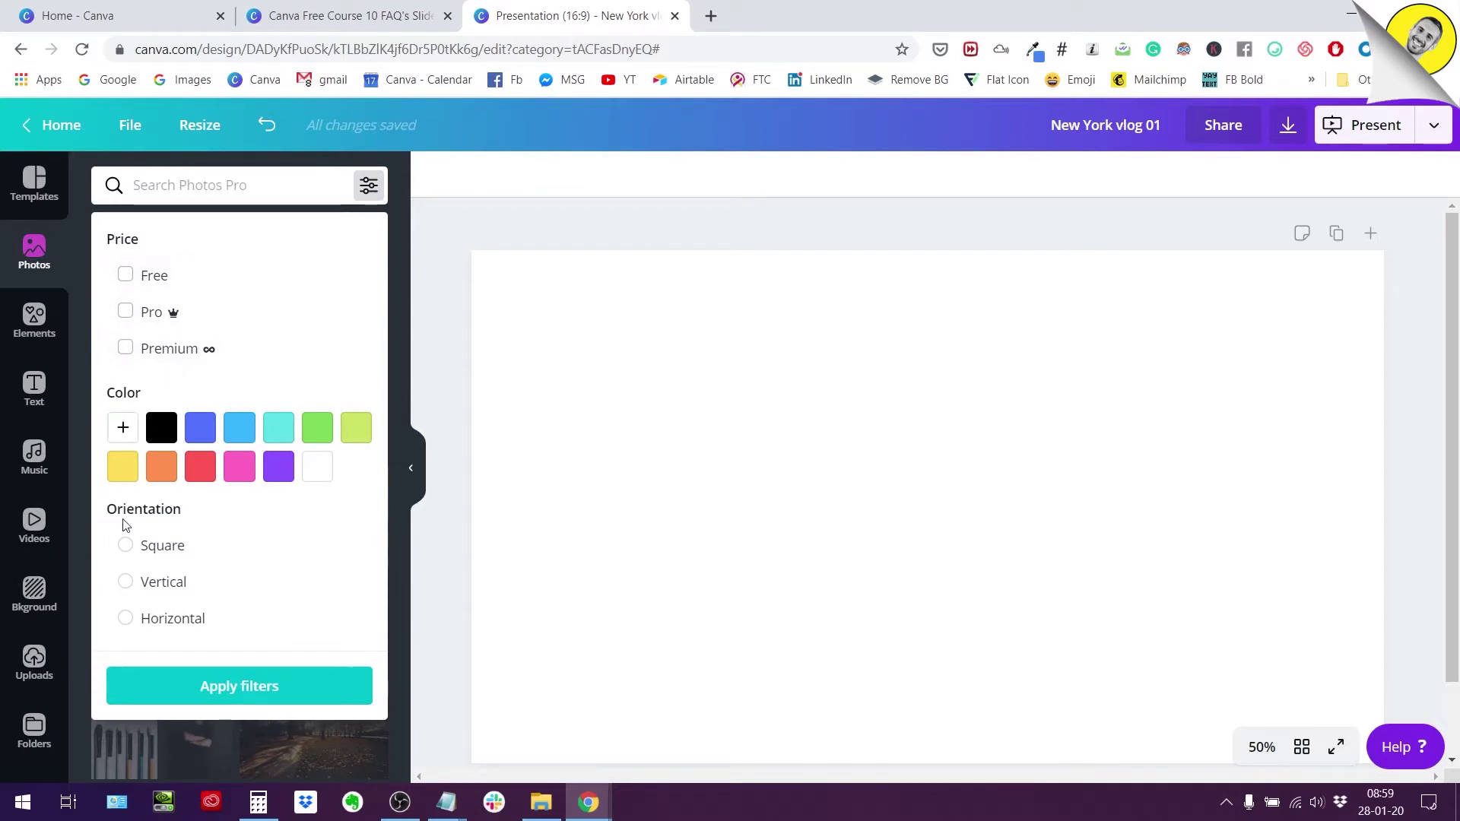
{"action": "left_click", "coordinate": [371, 187]}
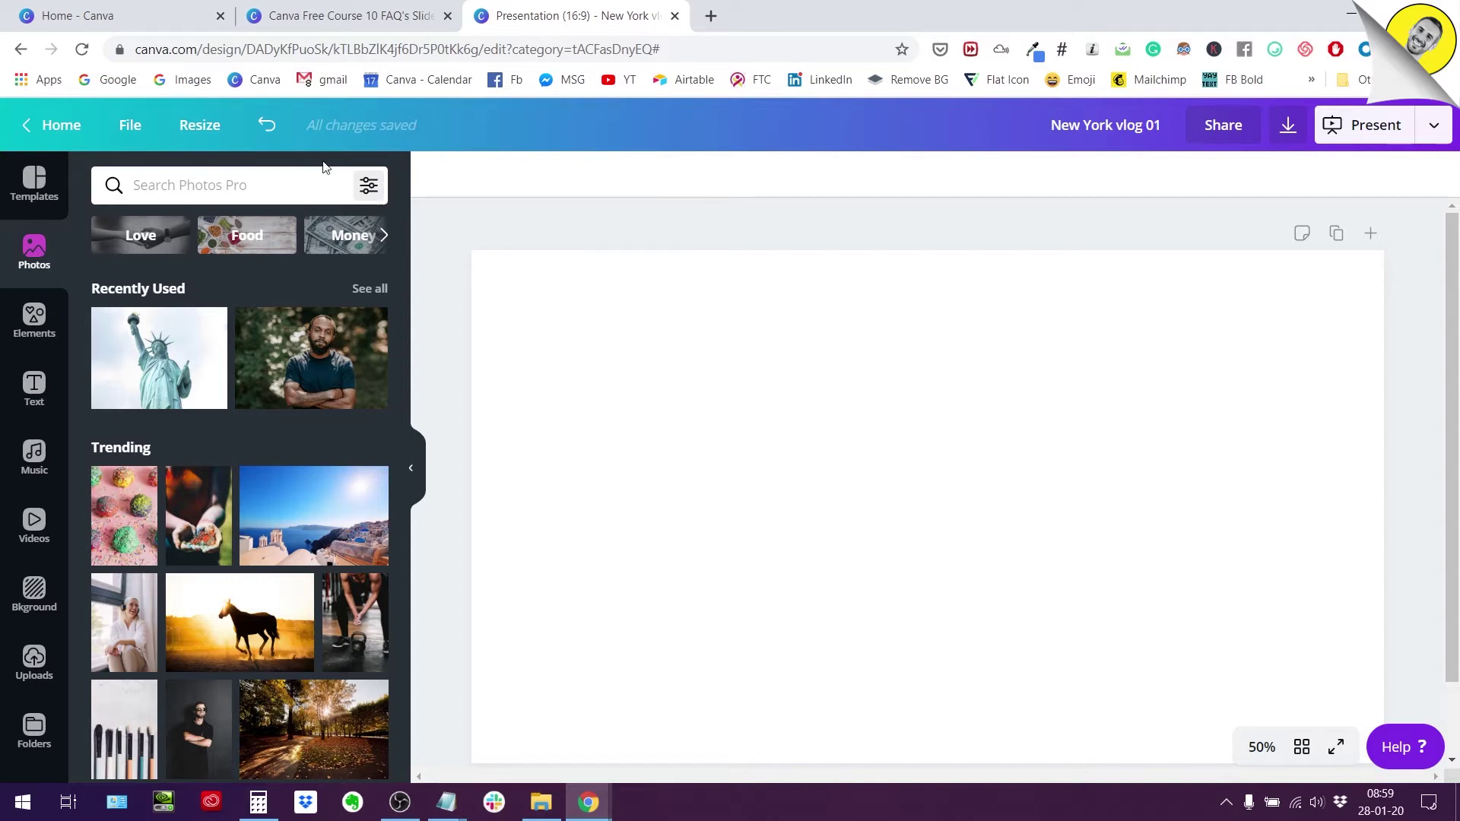
{"action": "scroll", "coordinate": [315, 351], "scroll_direction": "down", "scroll_amount": 4}
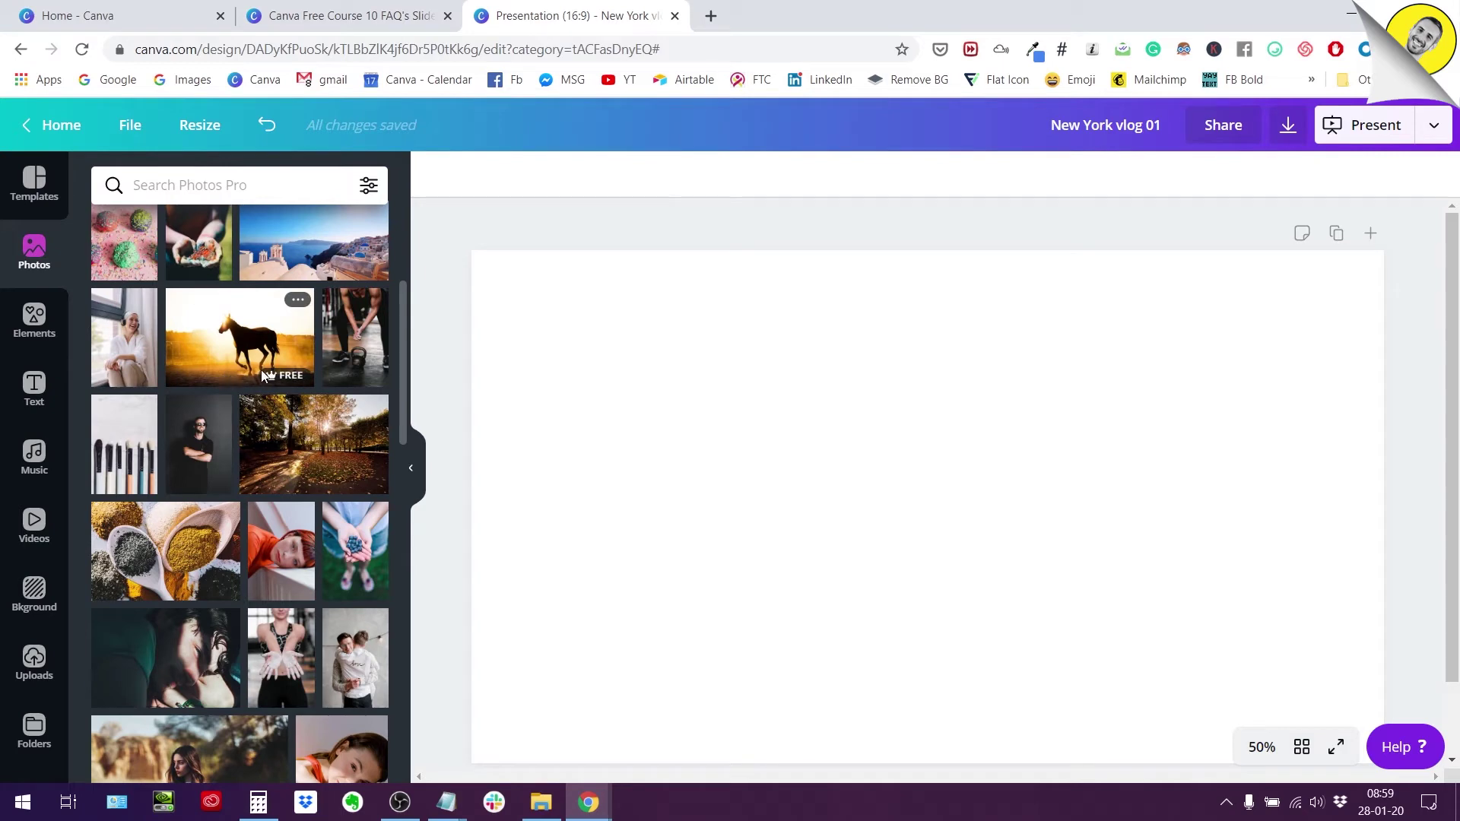
{"action": "mouse_move", "coordinate": [289, 376]}
{"action": "scroll", "coordinate": [262, 335], "scroll_direction": "up", "scroll_amount": 4}
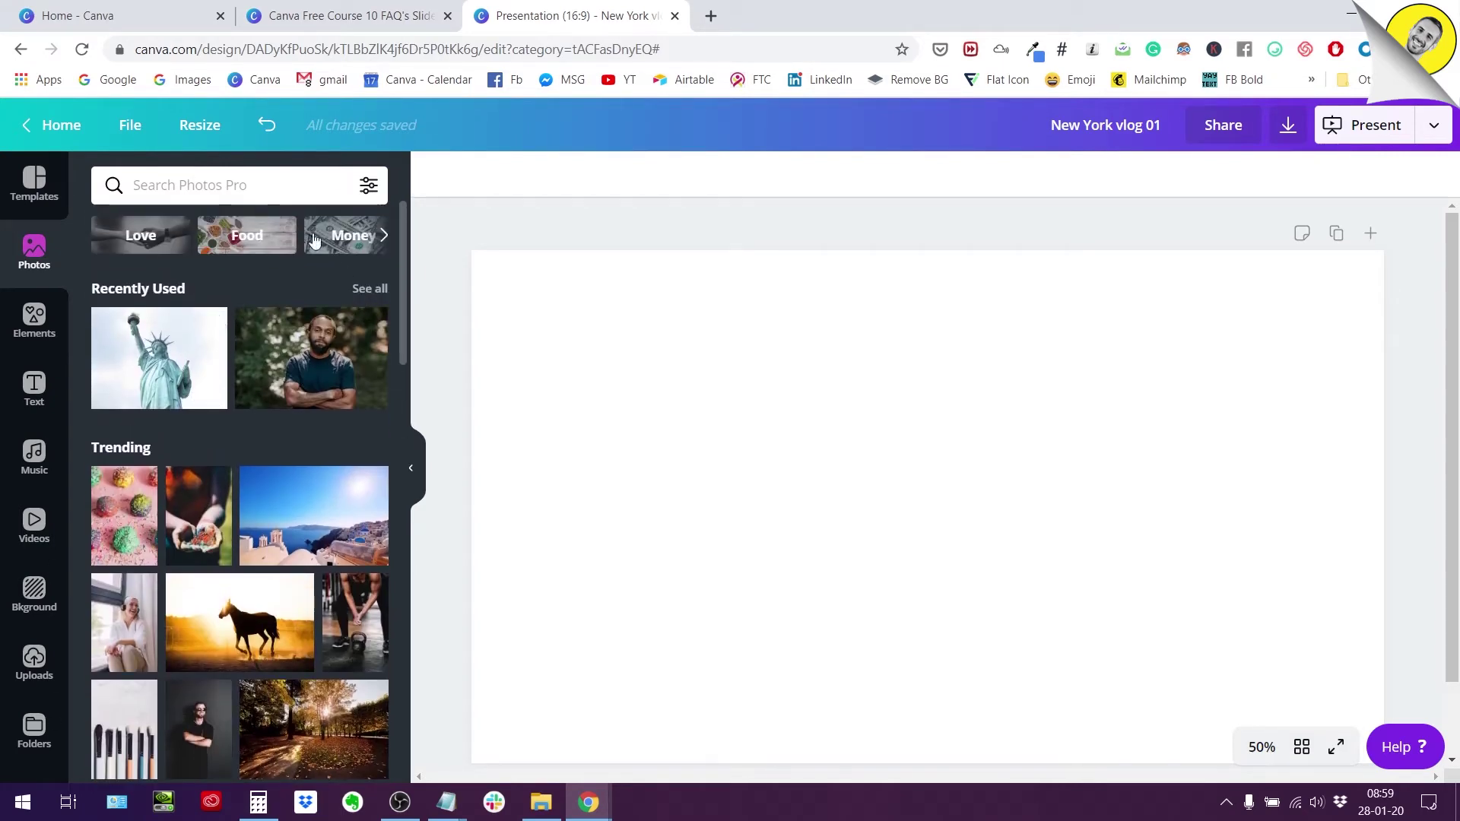
Step: Show the photo filters listing Free, Pro and Premium prices, colours and orientations
{"action": "left_click", "coordinate": [304, 185]}
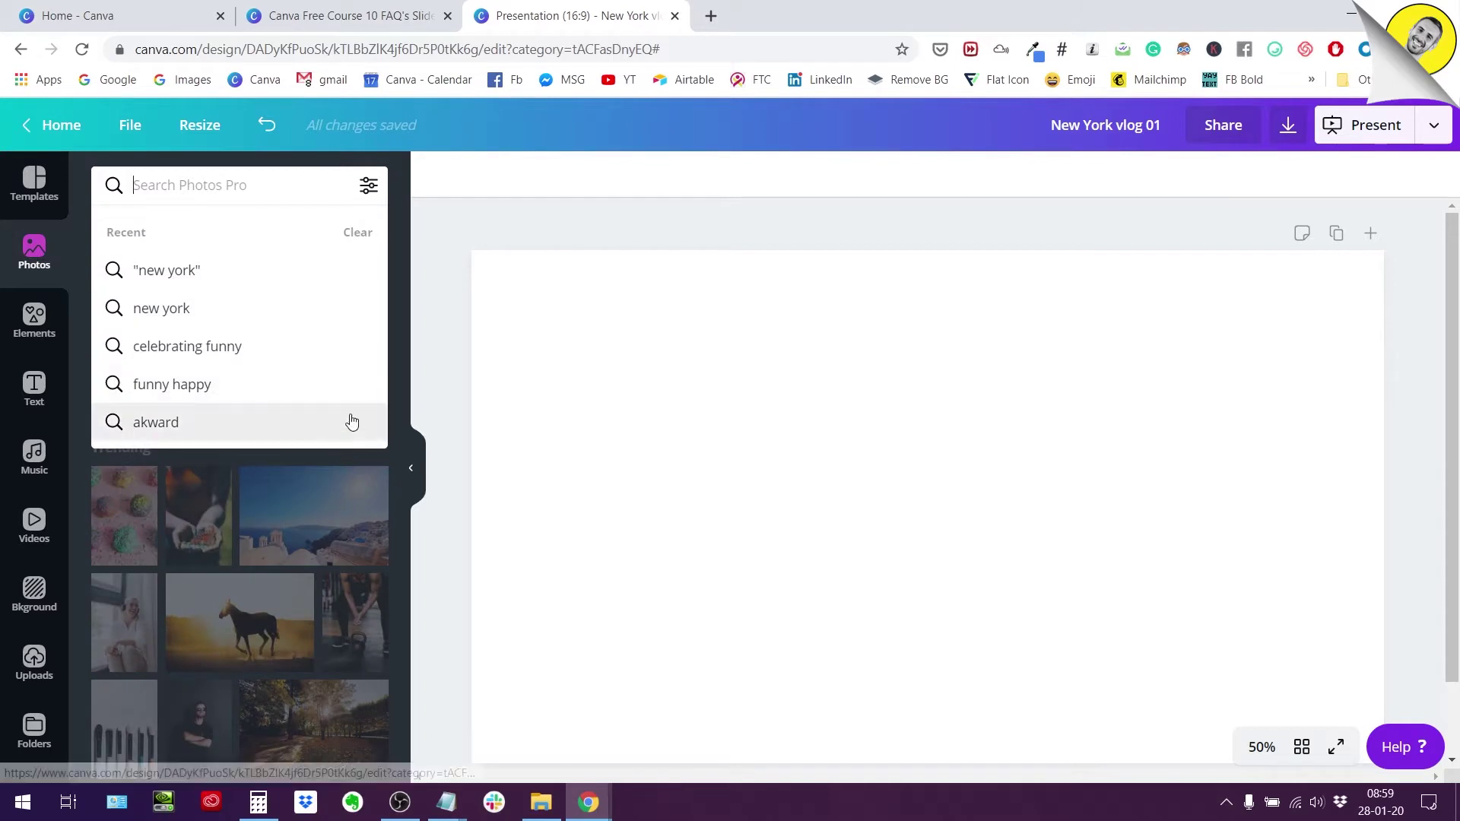
{"action": "left_click", "coordinate": [438, 389]}
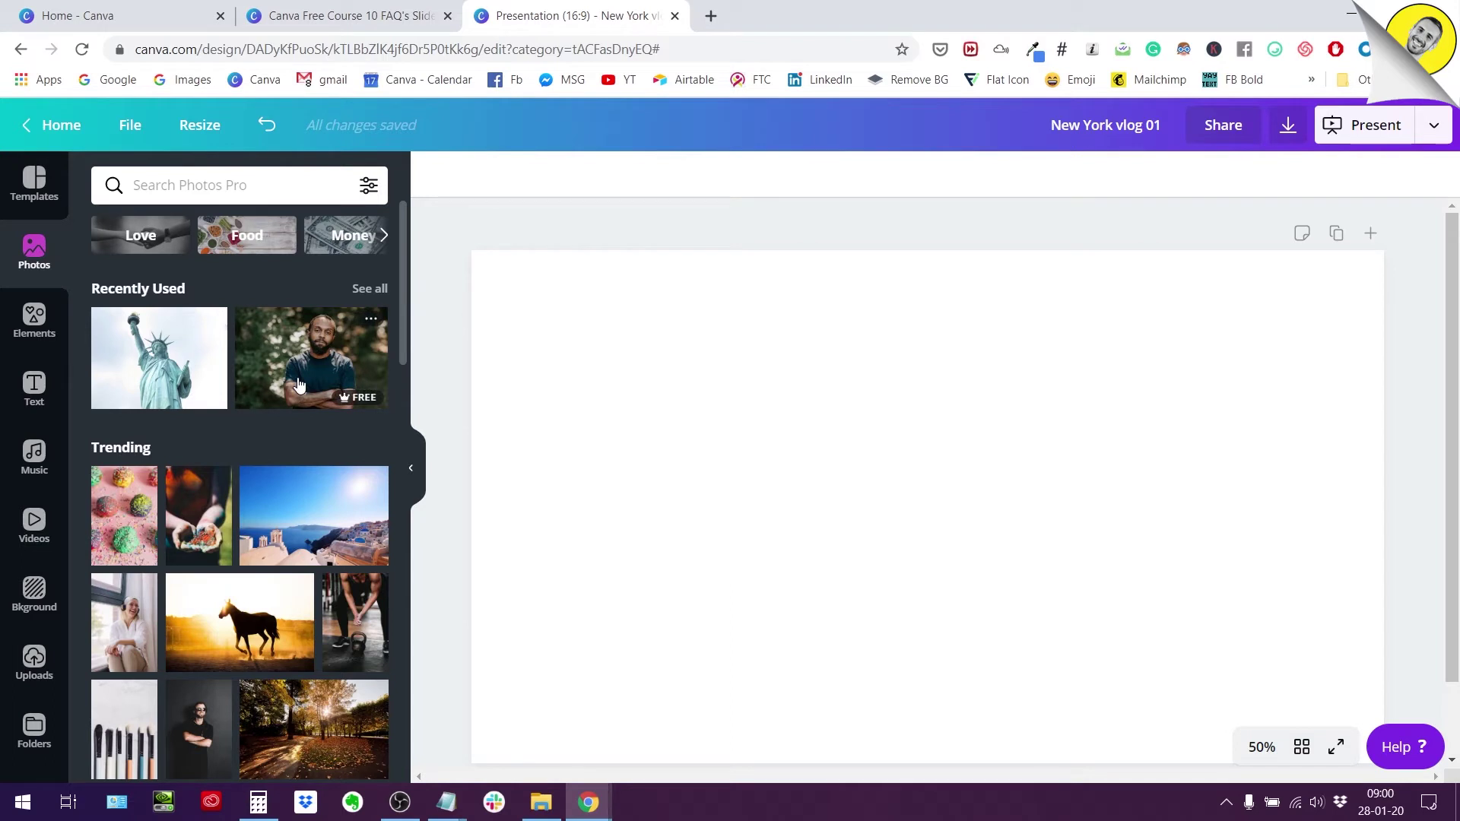
{"action": "mouse_move", "coordinate": [355, 401]}
{"action": "left_click", "coordinate": [369, 186]}
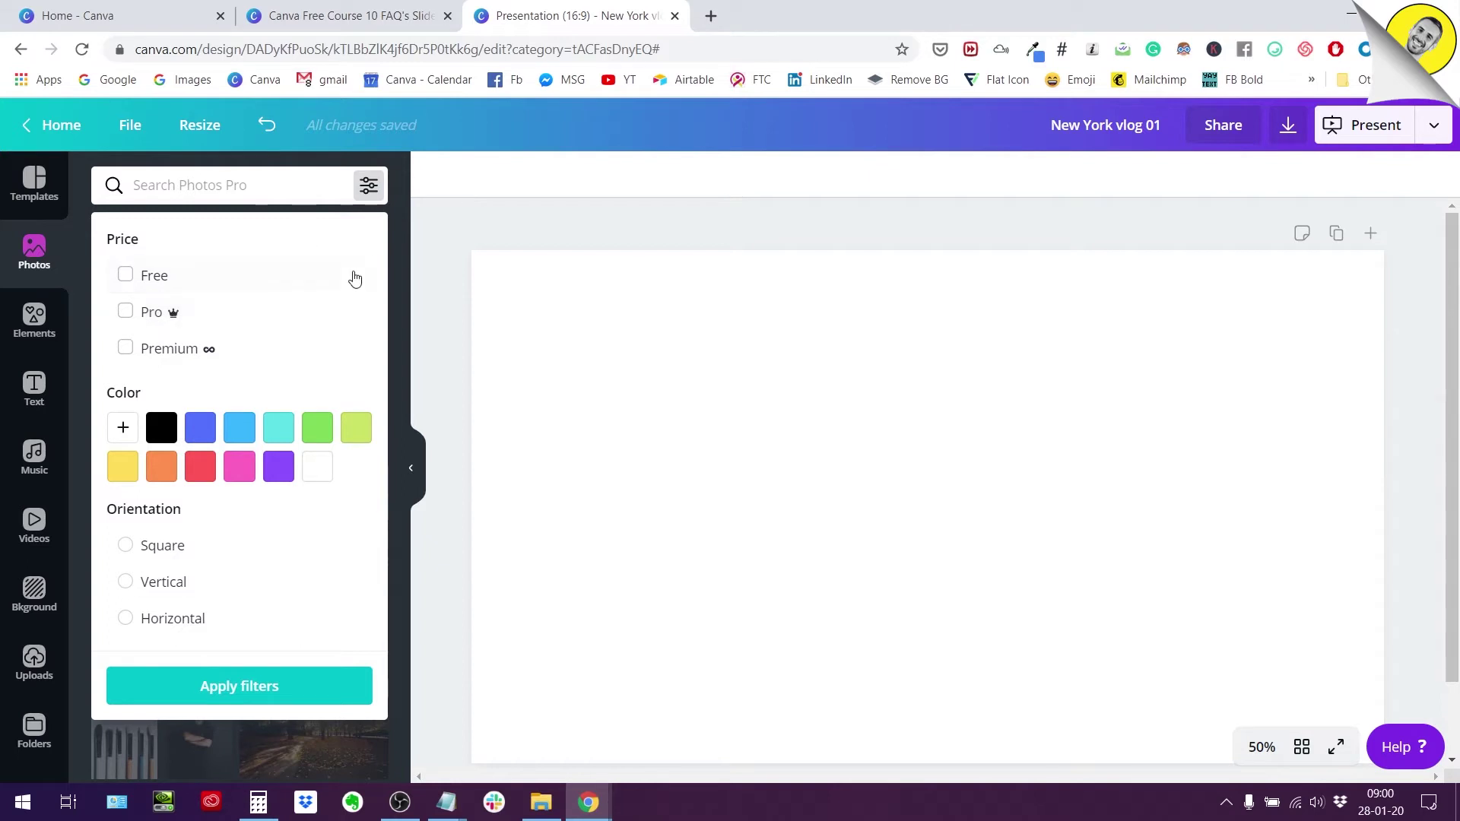
Step: Close the photo filters and scroll the Photos panel toward the Photos Unlimited offer
{"action": "left_click", "coordinate": [399, 289]}
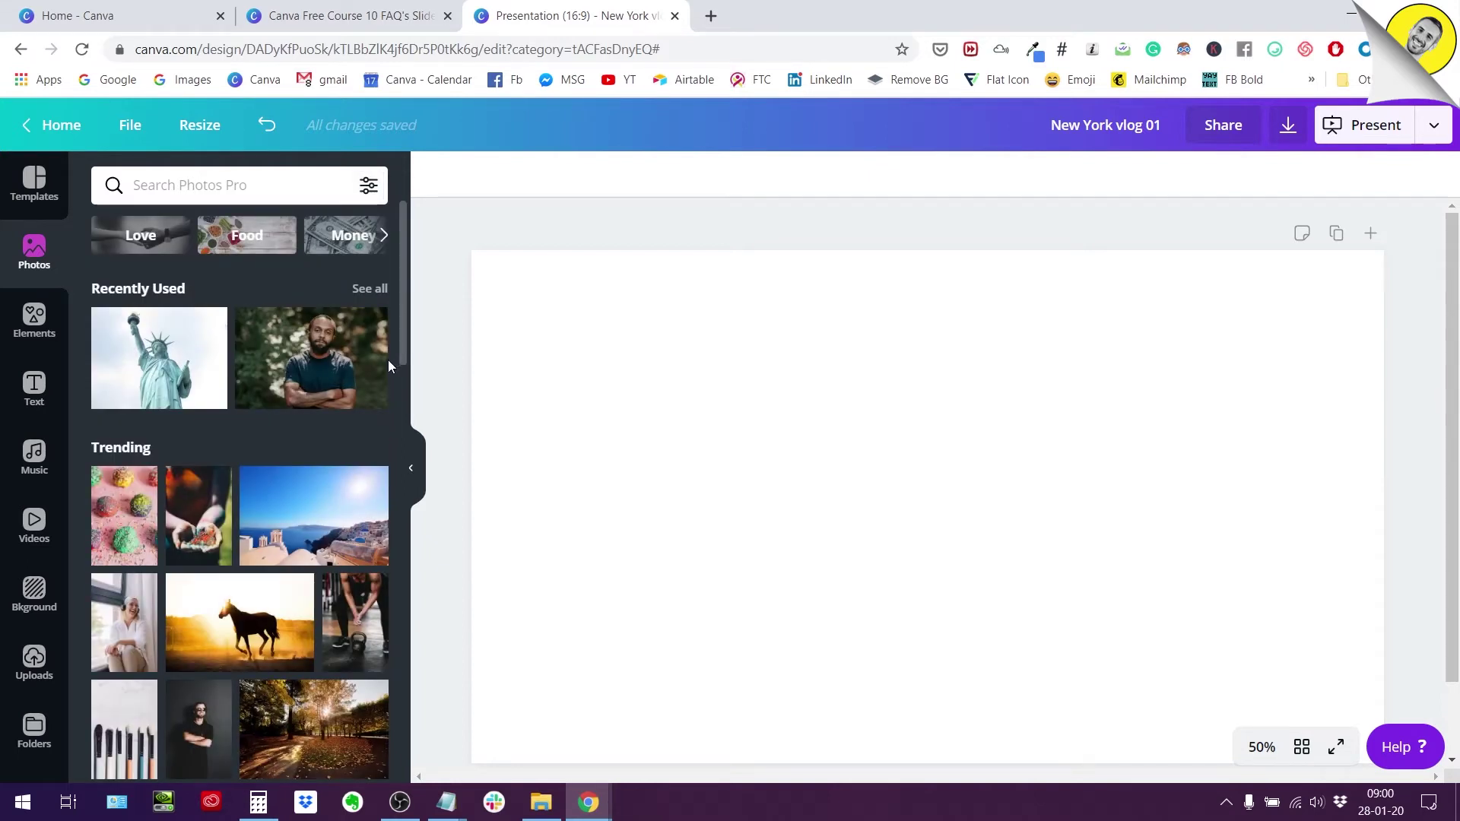
{"action": "scroll", "coordinate": [388, 360], "scroll_direction": "down", "scroll_amount": 1}
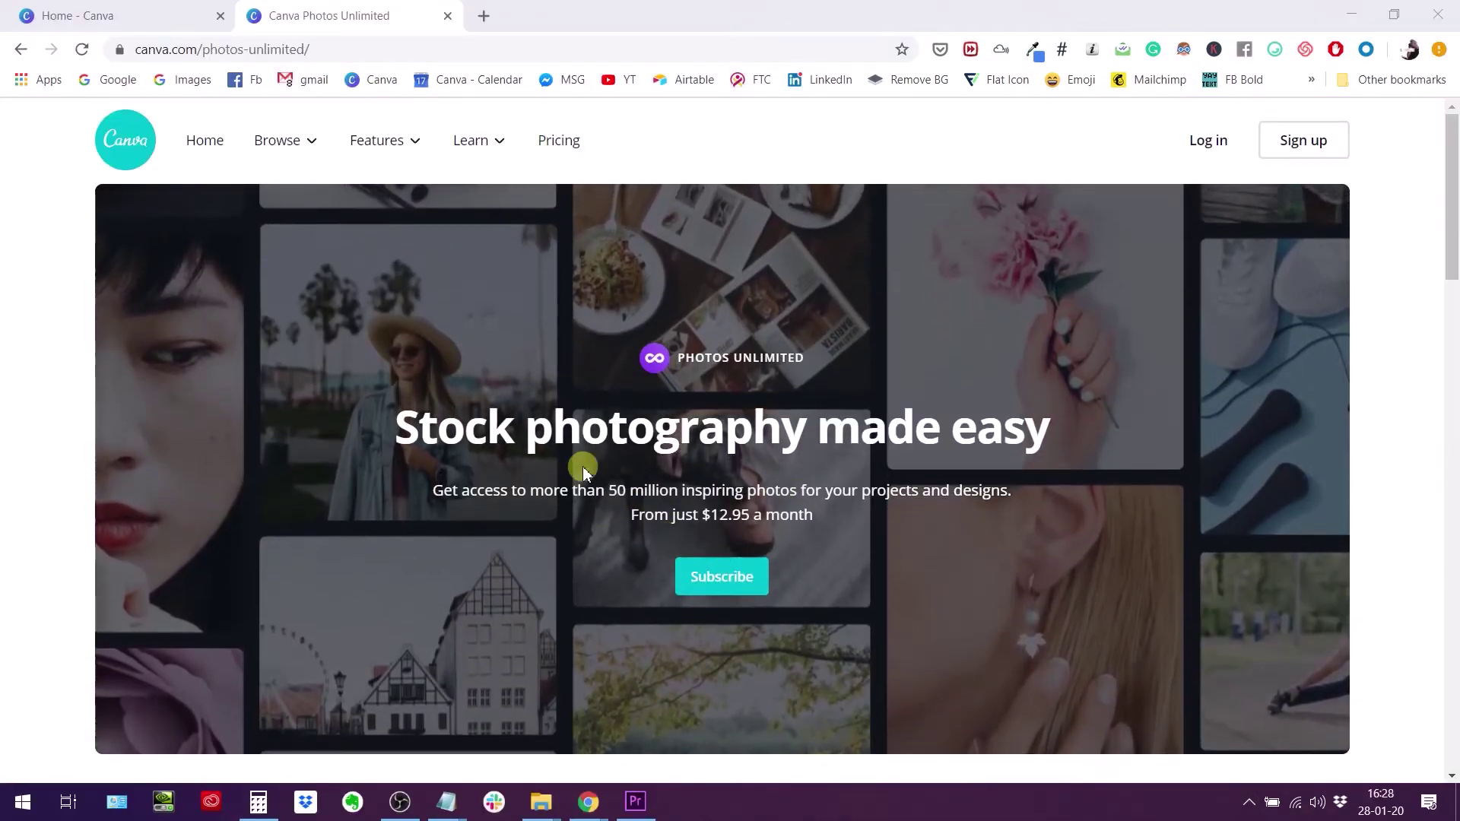
Step: Scroll to the bottom of the Photos Unlimited page and choose Subscribe for the free trial
{"action": "scroll", "coordinate": [538, 430], "scroll_direction": "down", "scroll_amount": 2}
{"action": "scroll", "coordinate": [539, 430], "scroll_direction": "down", "scroll_amount": 3}
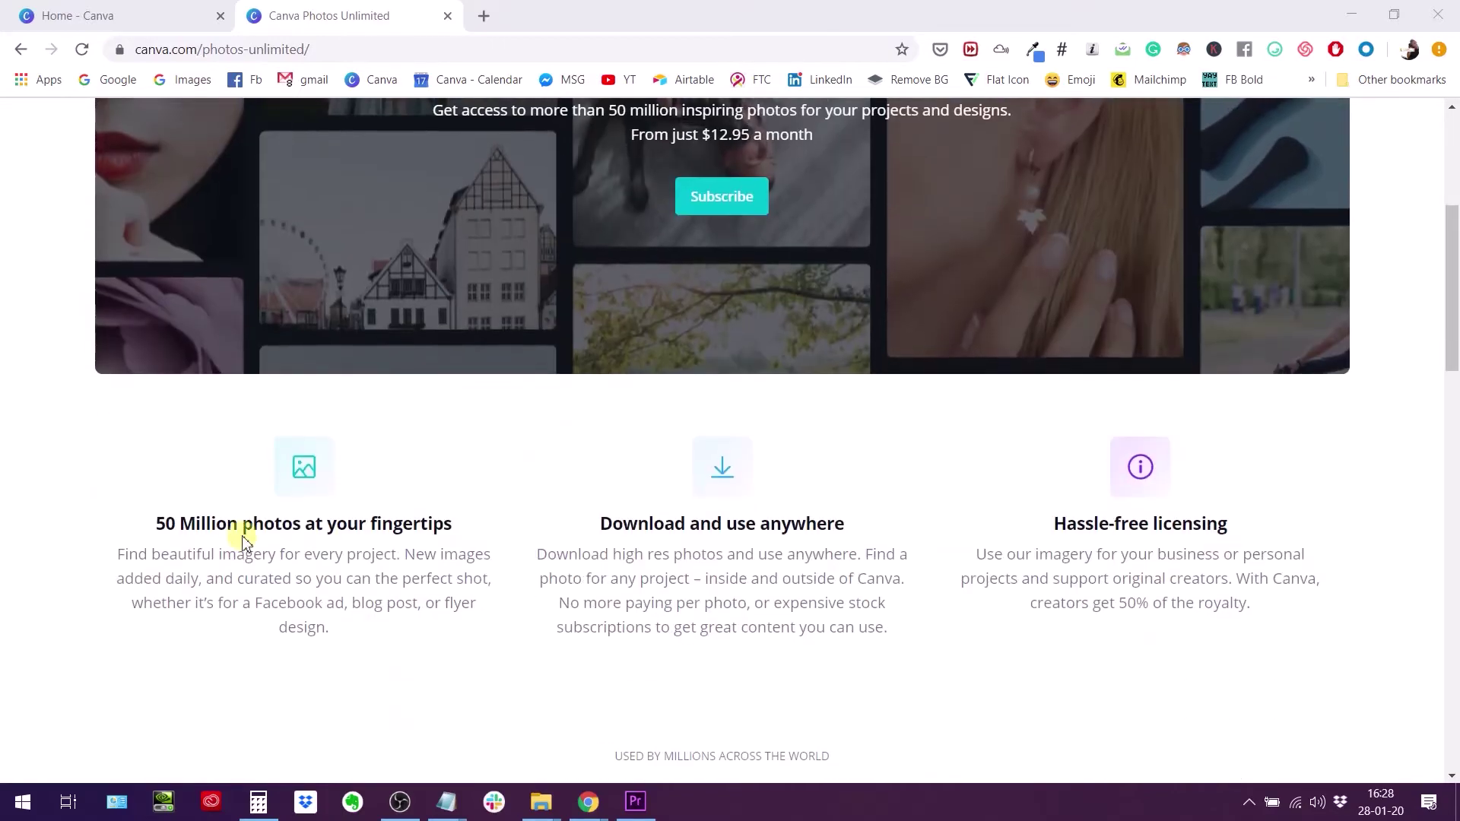
{"action": "left_click_drag", "start_coordinate": [155, 524], "coordinate": [457, 525]}
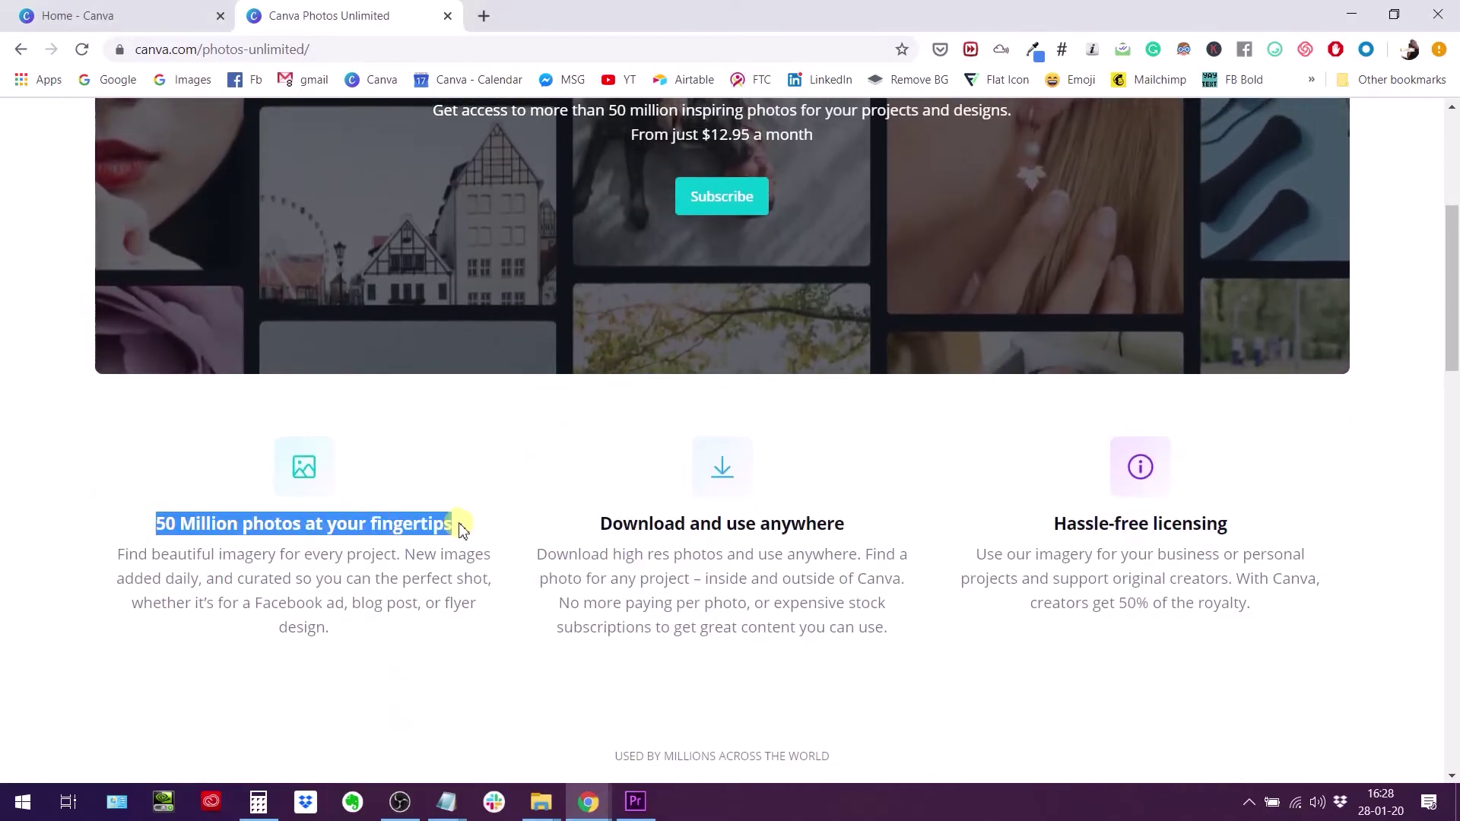
{"action": "left_click", "coordinate": [496, 490]}
{"action": "scroll", "coordinate": [498, 481], "scroll_direction": "down", "scroll_amount": 3}
{"action": "scroll", "coordinate": [498, 481], "scroll_direction": "down", "scroll_amount": 13}
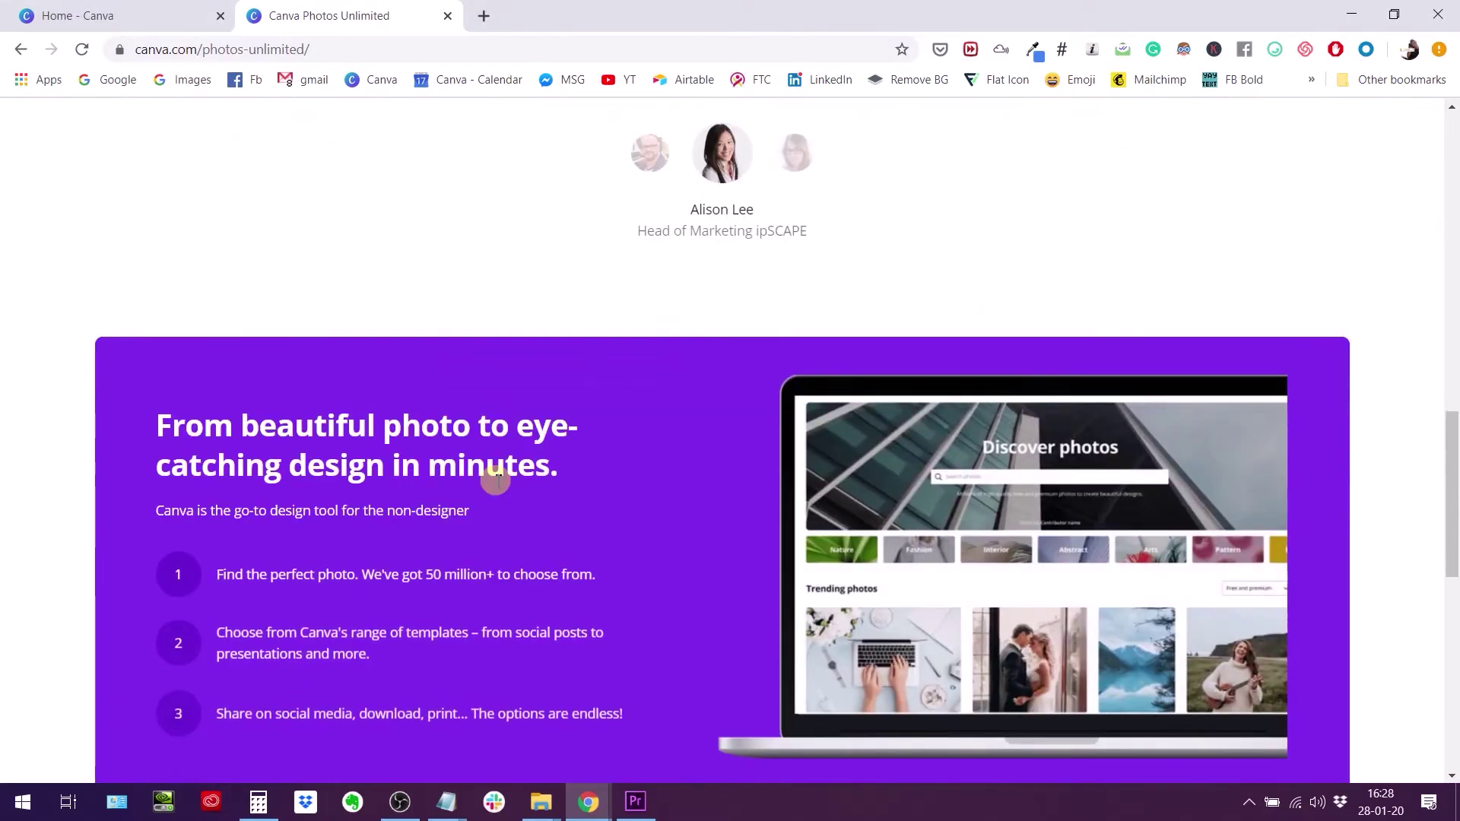
{"action": "scroll", "coordinate": [497, 484], "scroll_direction": "down", "scroll_amount": 3}
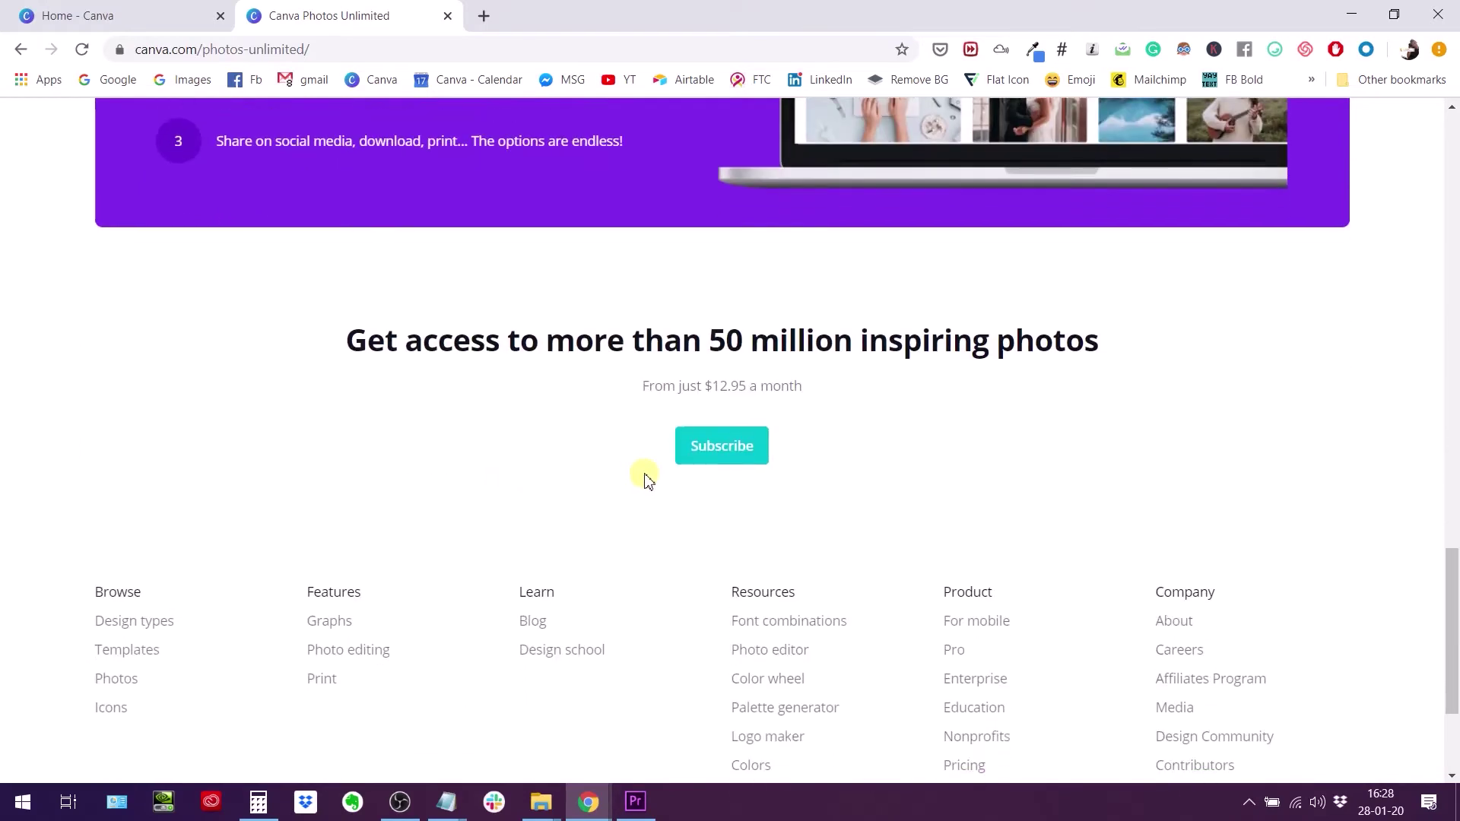
{"action": "left_click", "coordinate": [711, 447]}
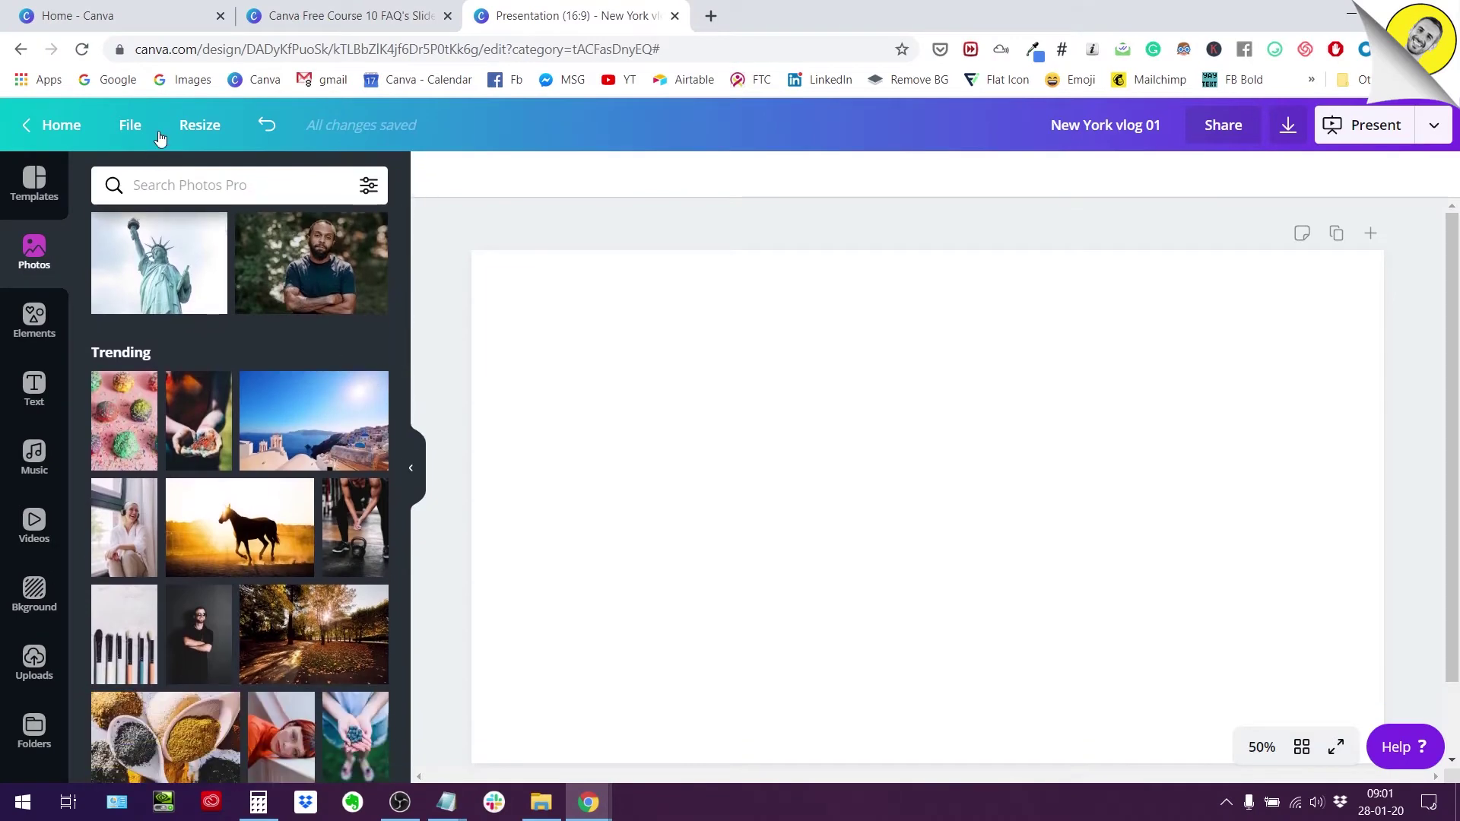
Step: Rerun the earlier 'new york' photo search from the recent searches list
{"action": "left_click", "coordinate": [180, 189]}
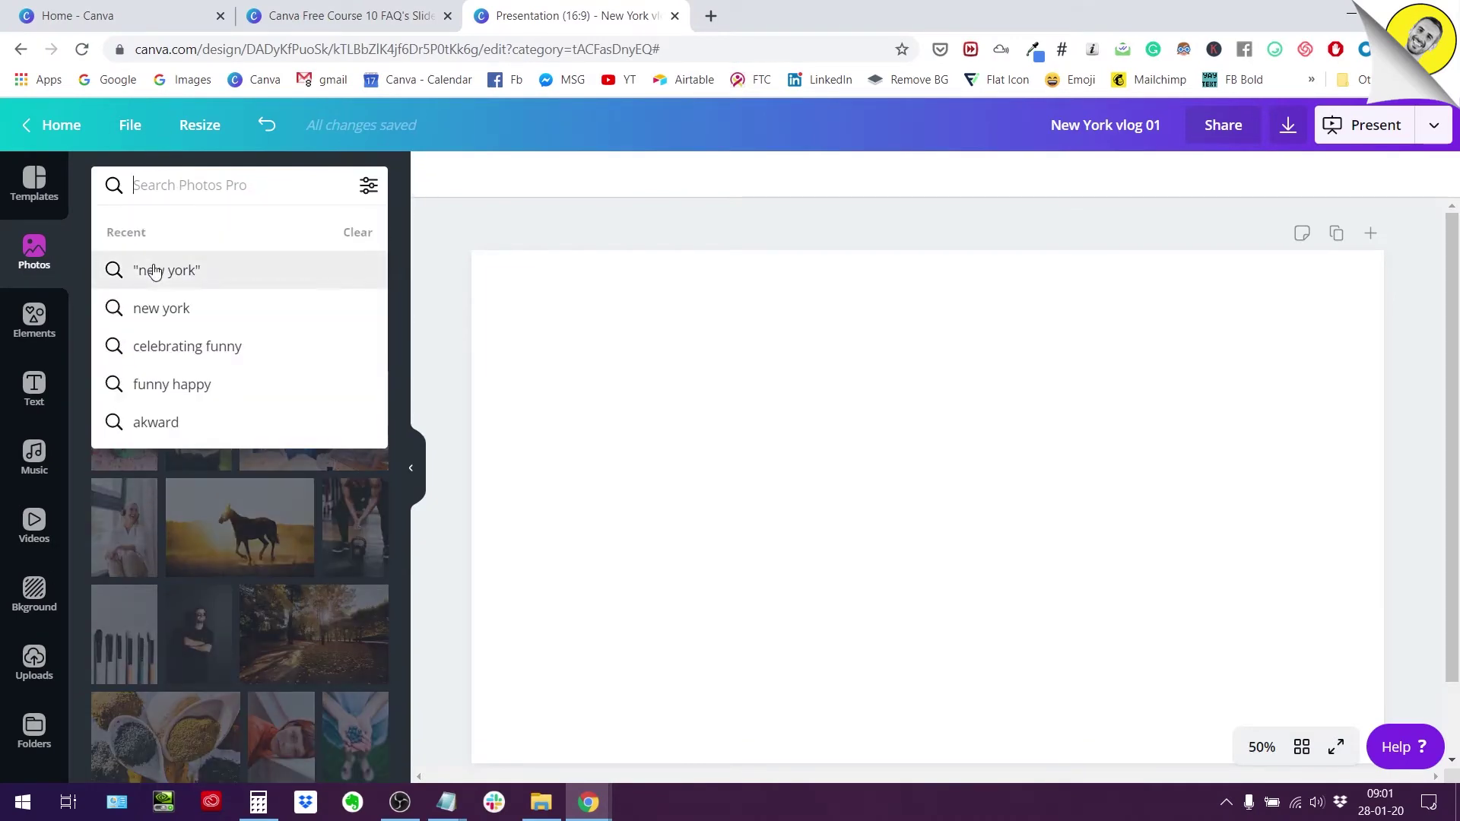
{"action": "left_click", "coordinate": [152, 266]}
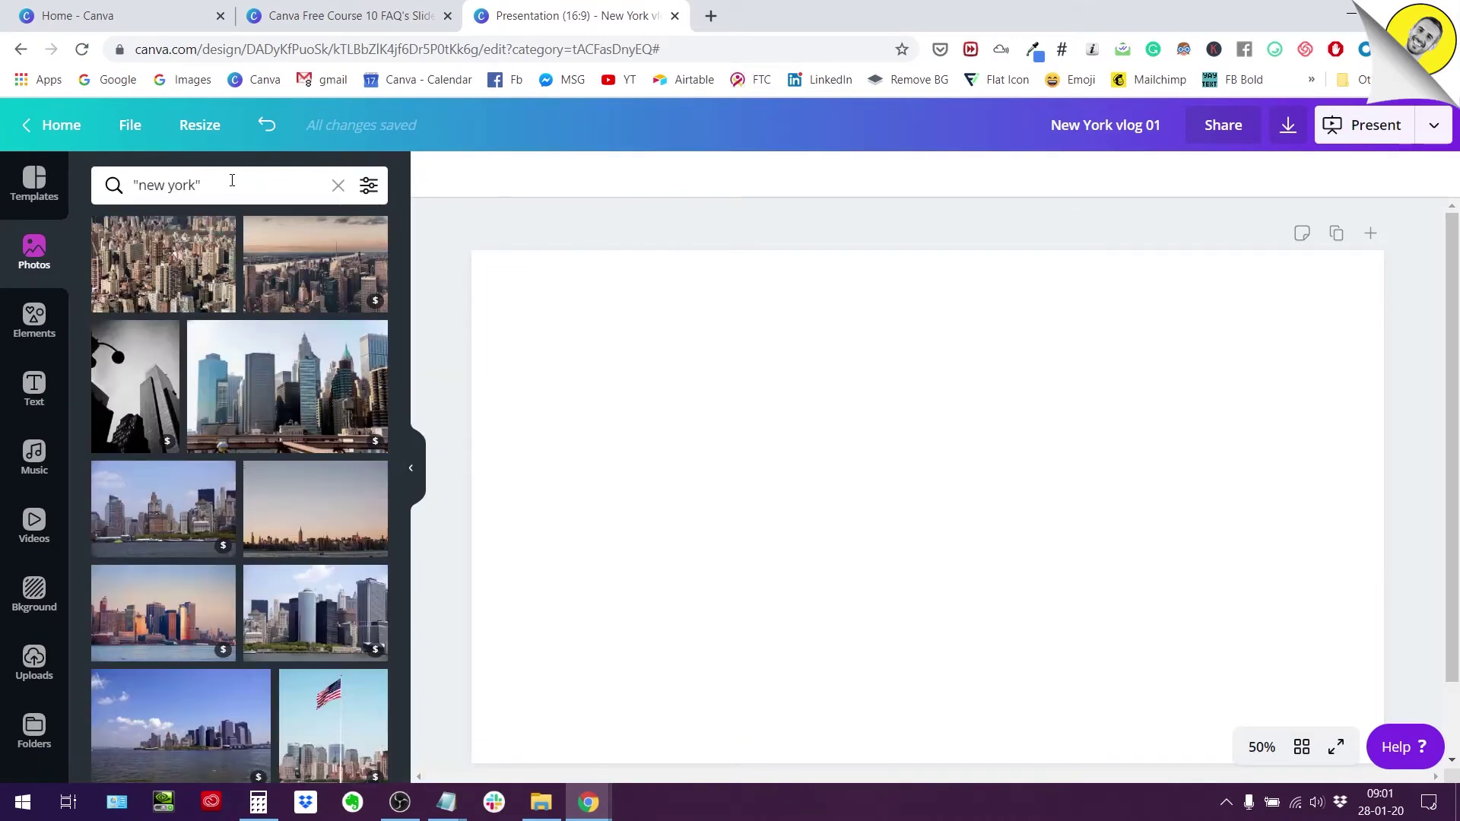
{"action": "left_click_drag", "start_coordinate": [140, 184], "coordinate": [134, 185]}
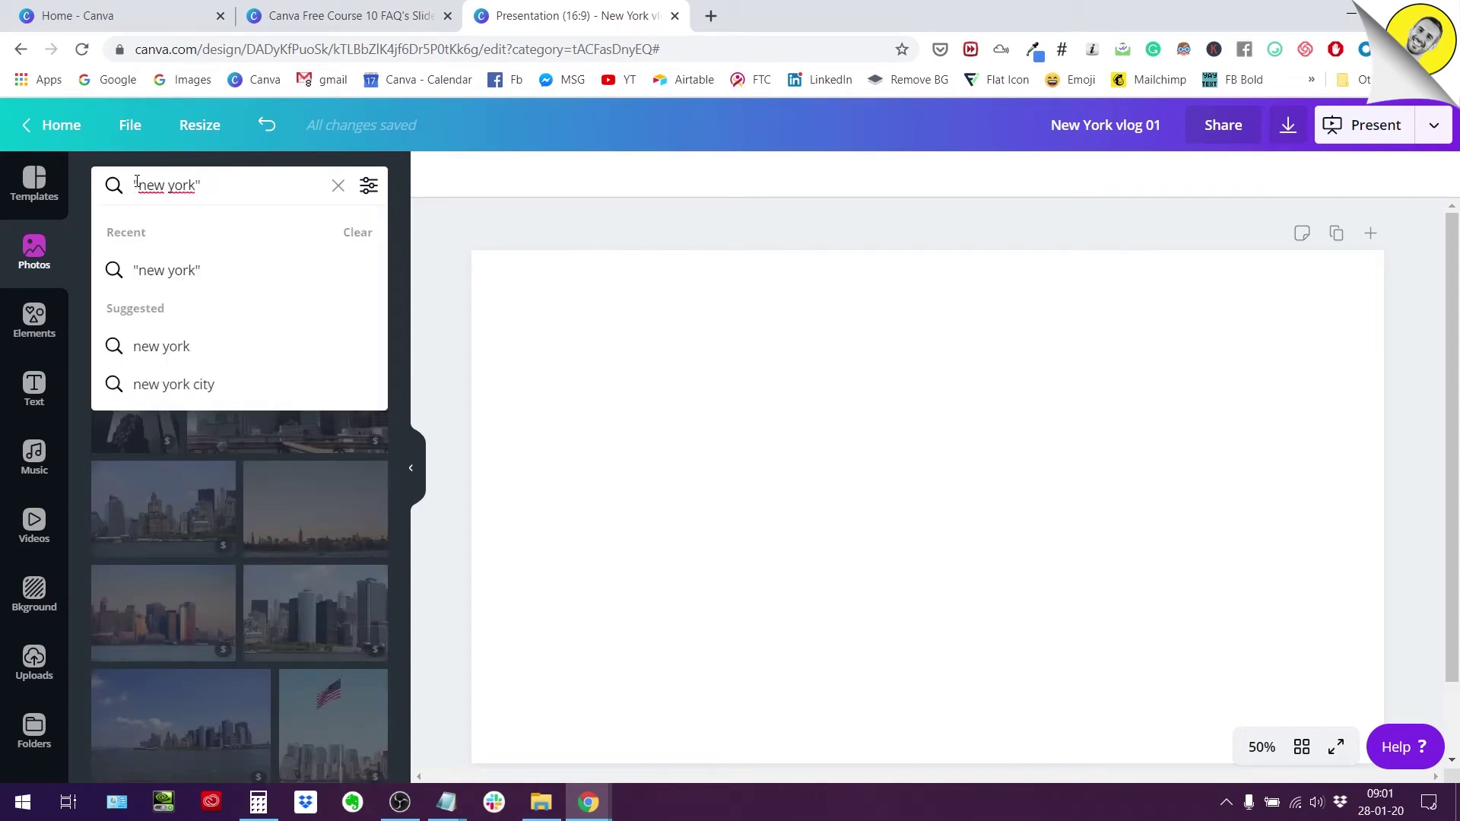
{"action": "mouse_move", "coordinate": [139, 185]}
{"action": "left_mouse_down"}
{"action": "mouse_move", "coordinate": [195, 188]}
{"action": "mouse_move", "coordinate": [141, 182]}
{"action": "left_mouse_up"}
{"action": "left_click", "coordinate": [214, 193]}
{"action": "left_click", "coordinate": [409, 242]}
Step: Browse the 'new york' city skyline results, mostly paid images
{"action": "scroll", "coordinate": [319, 380], "scroll_direction": "down", "scroll_amount": 5}
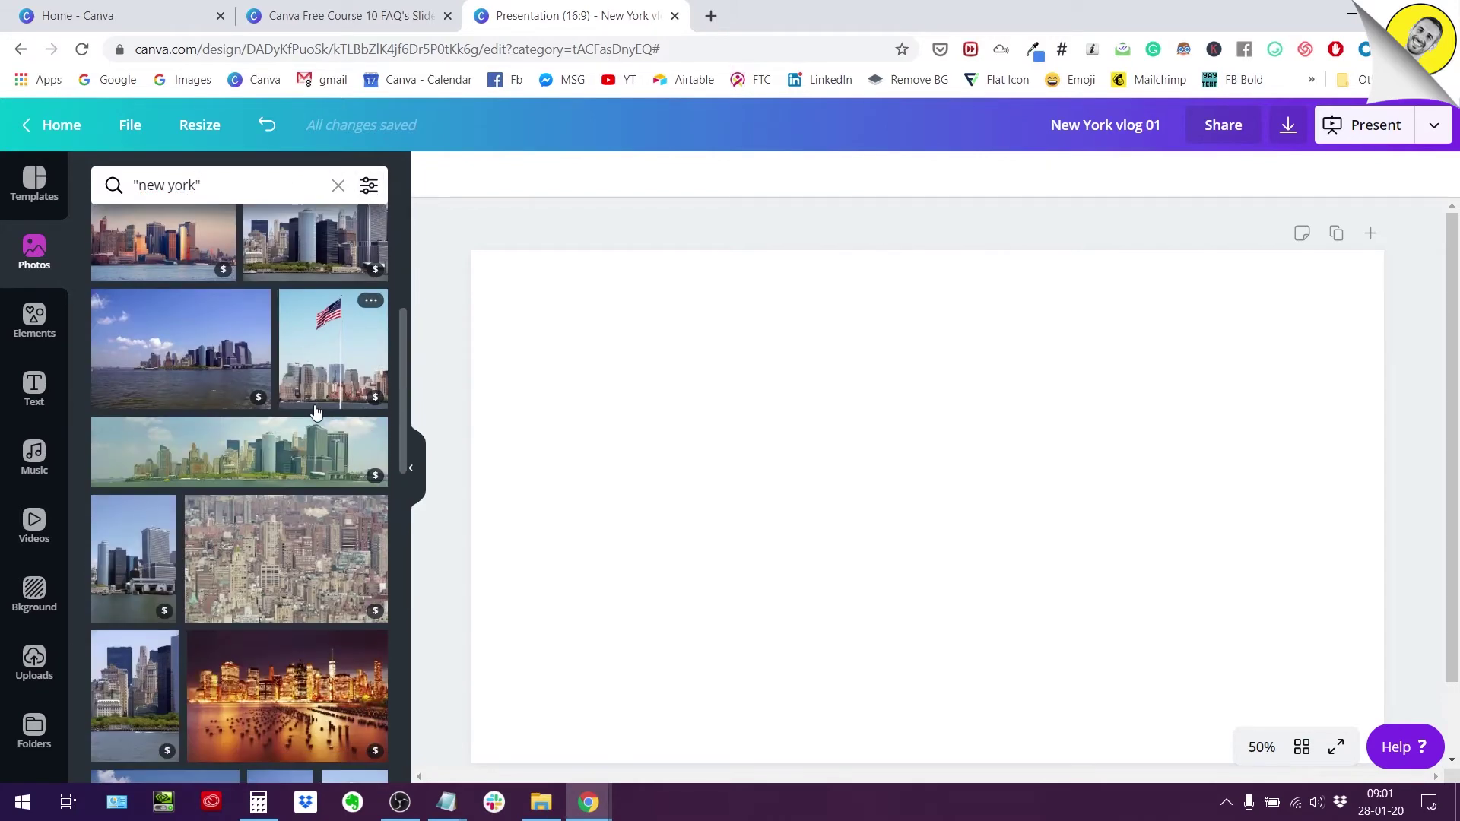
{"action": "scroll", "coordinate": [342, 494], "scroll_direction": "down", "scroll_amount": 4}
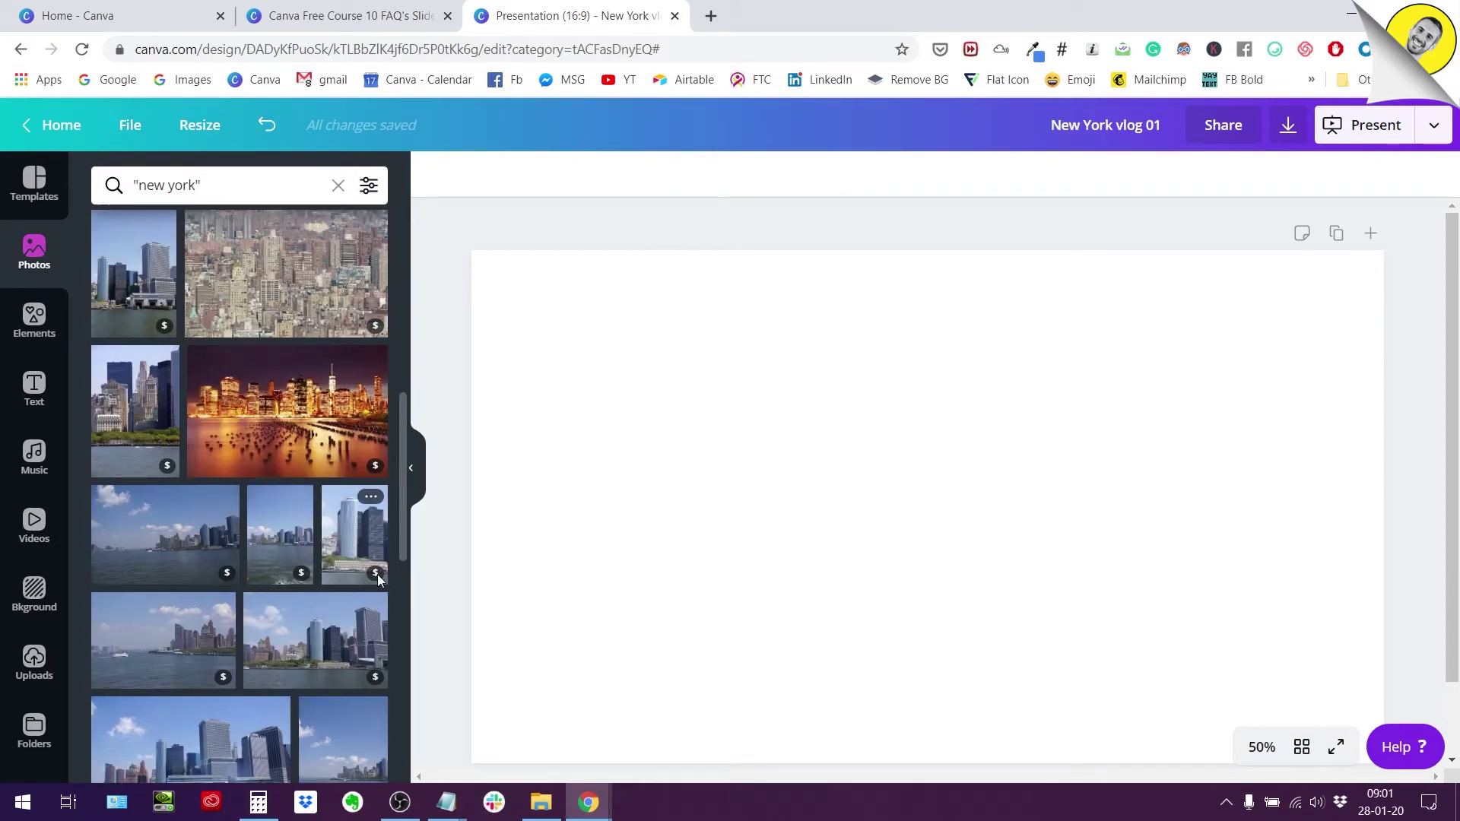
{"action": "mouse_move", "coordinate": [378, 576]}
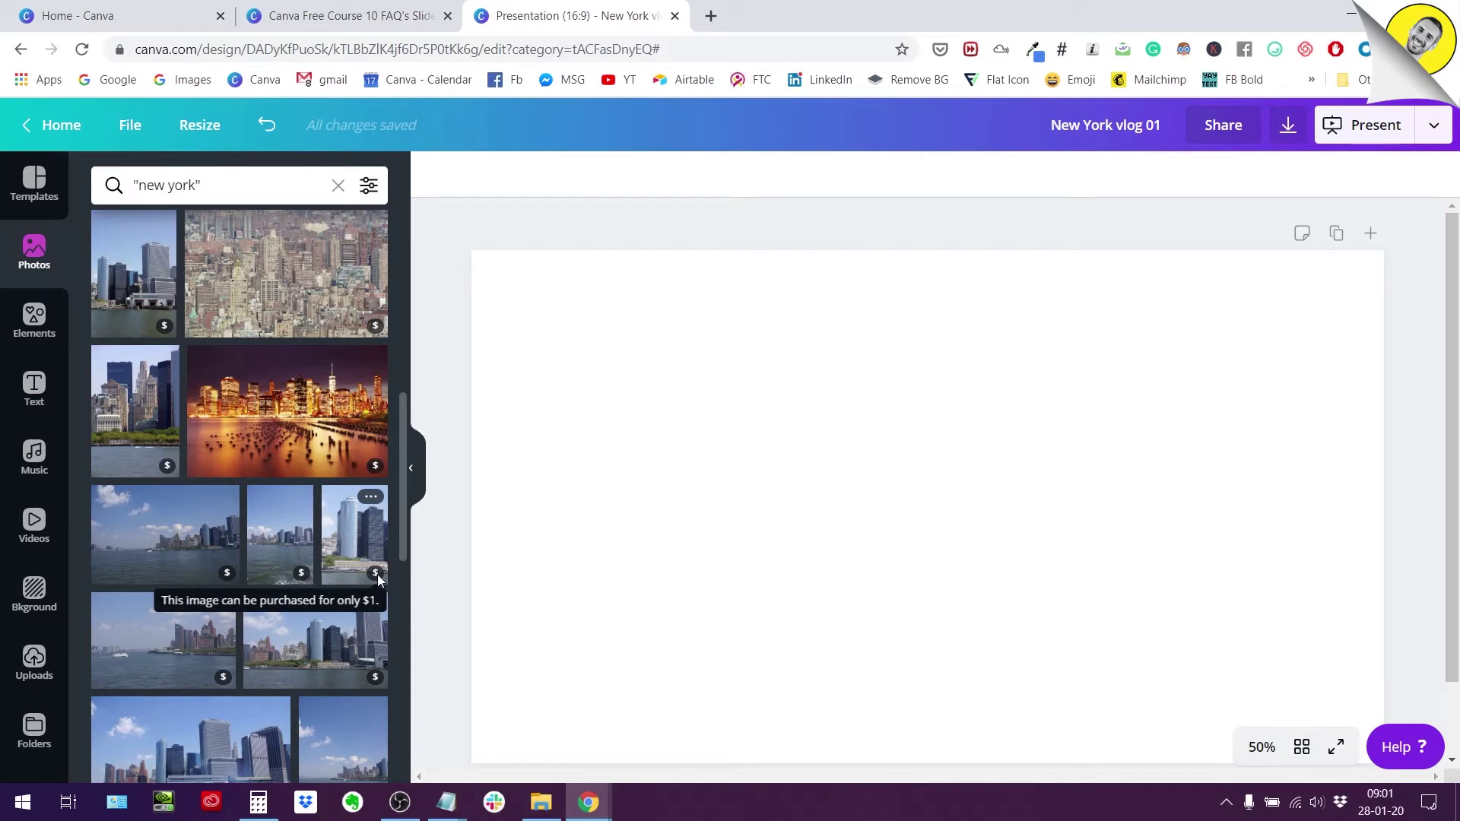
{"action": "scroll", "coordinate": [376, 574], "scroll_direction": "down", "scroll_amount": 4}
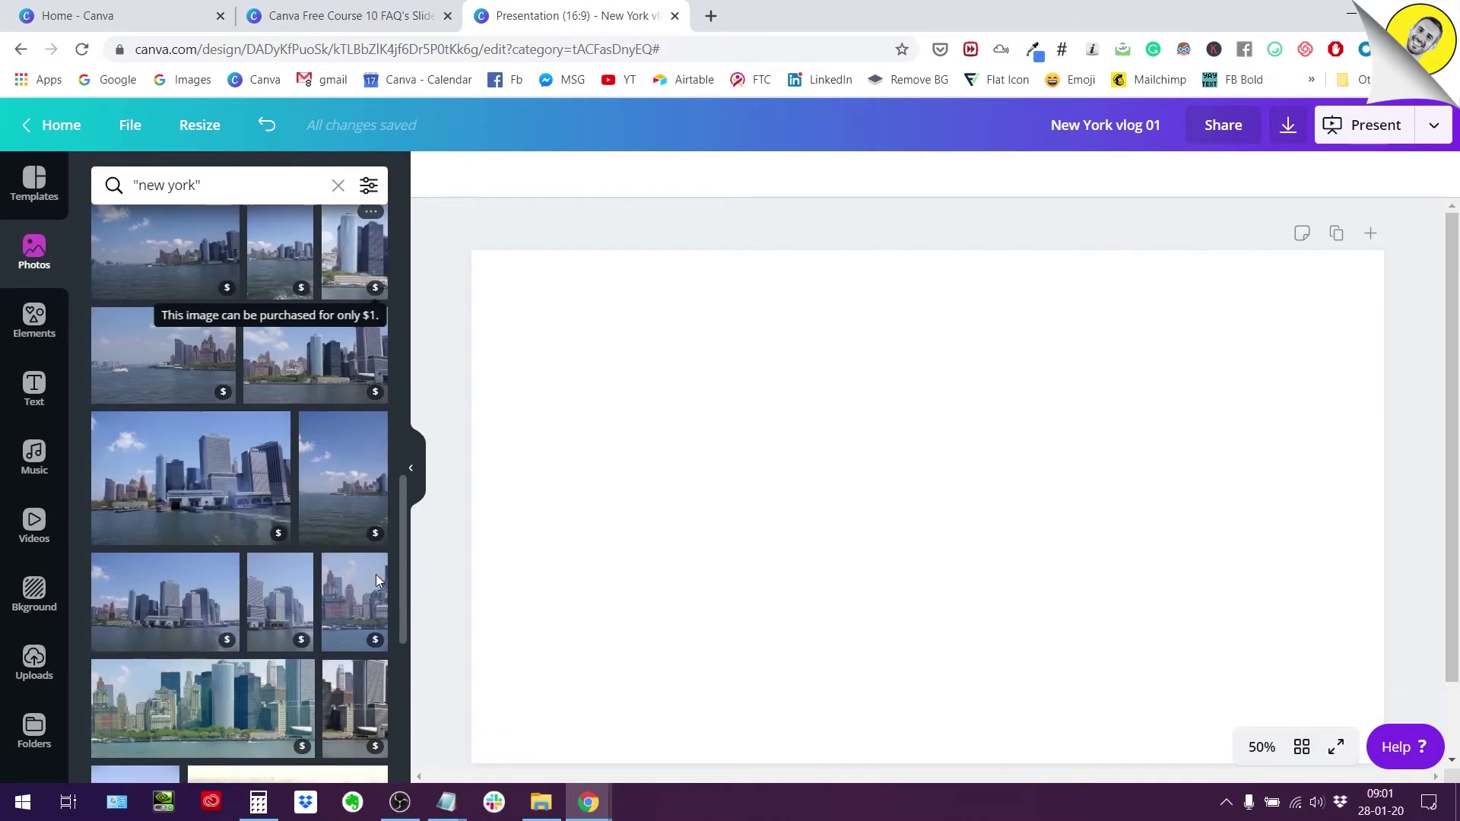
{"action": "scroll", "coordinate": [368, 563], "scroll_direction": "up", "scroll_amount": 8}
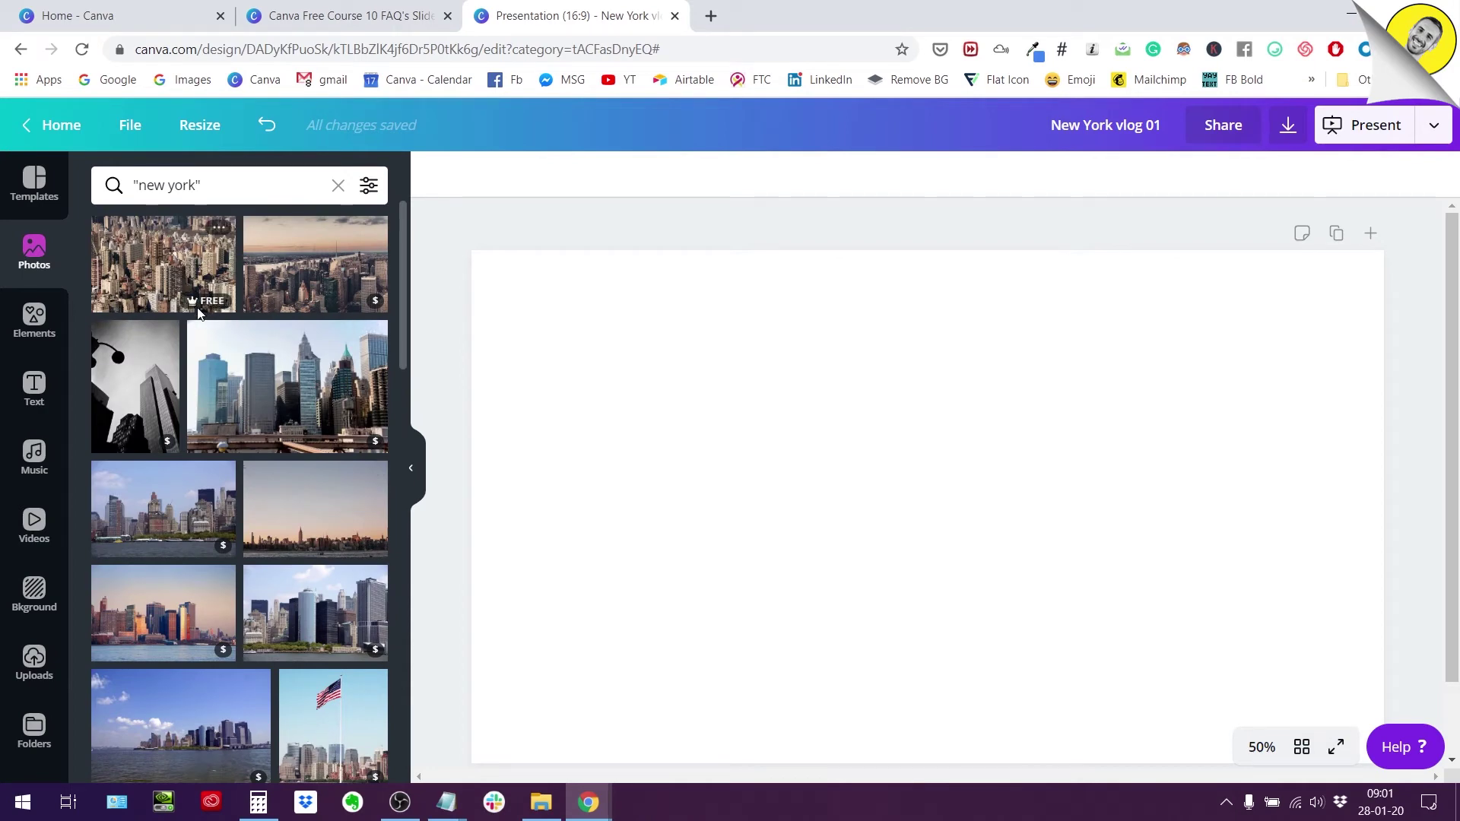
{"action": "mouse_move", "coordinate": [196, 304]}
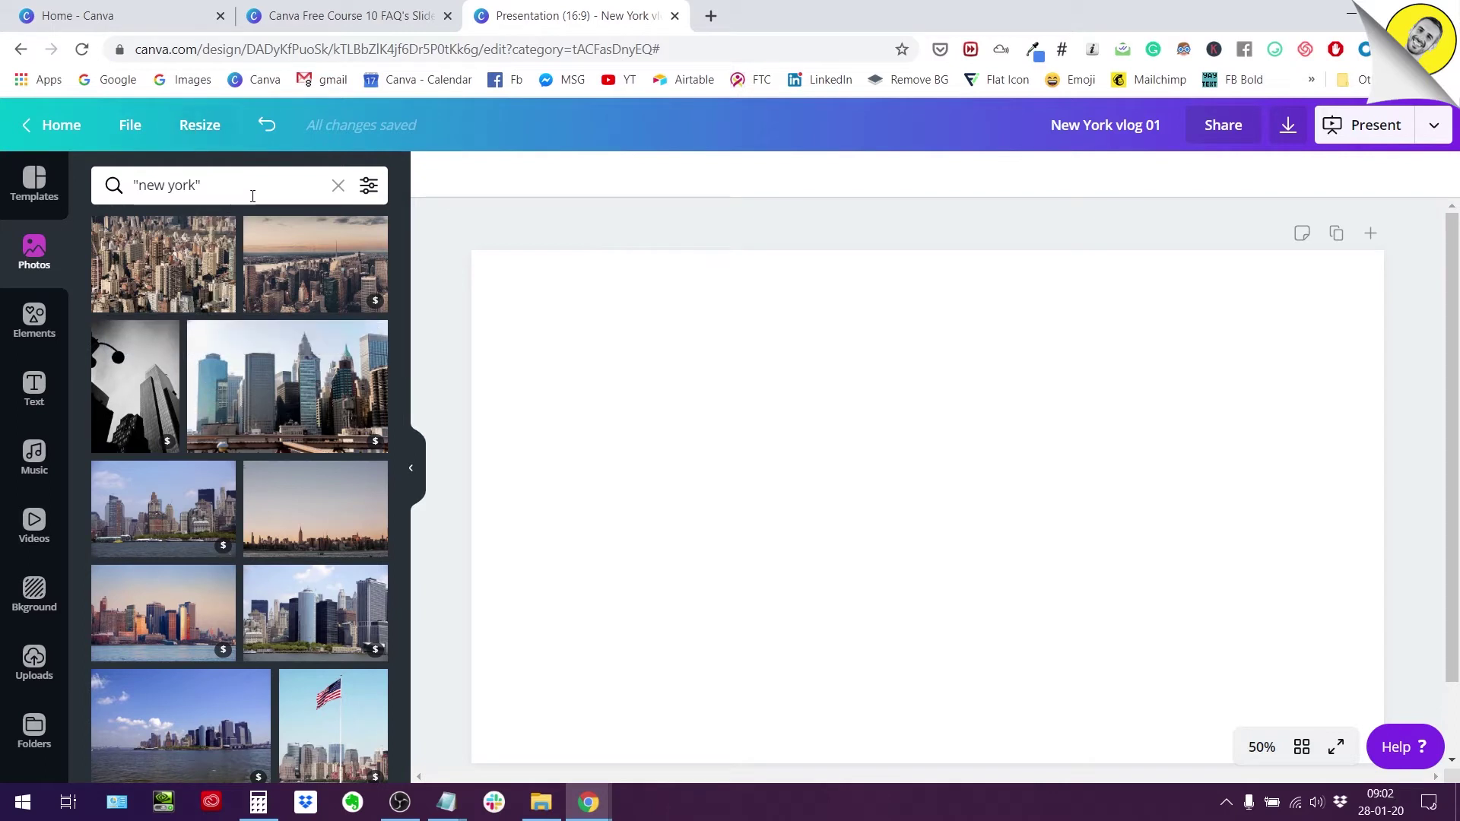
Step: Filter the 'new york' photo results to Free under Price
{"action": "left_click", "coordinate": [370, 190]}
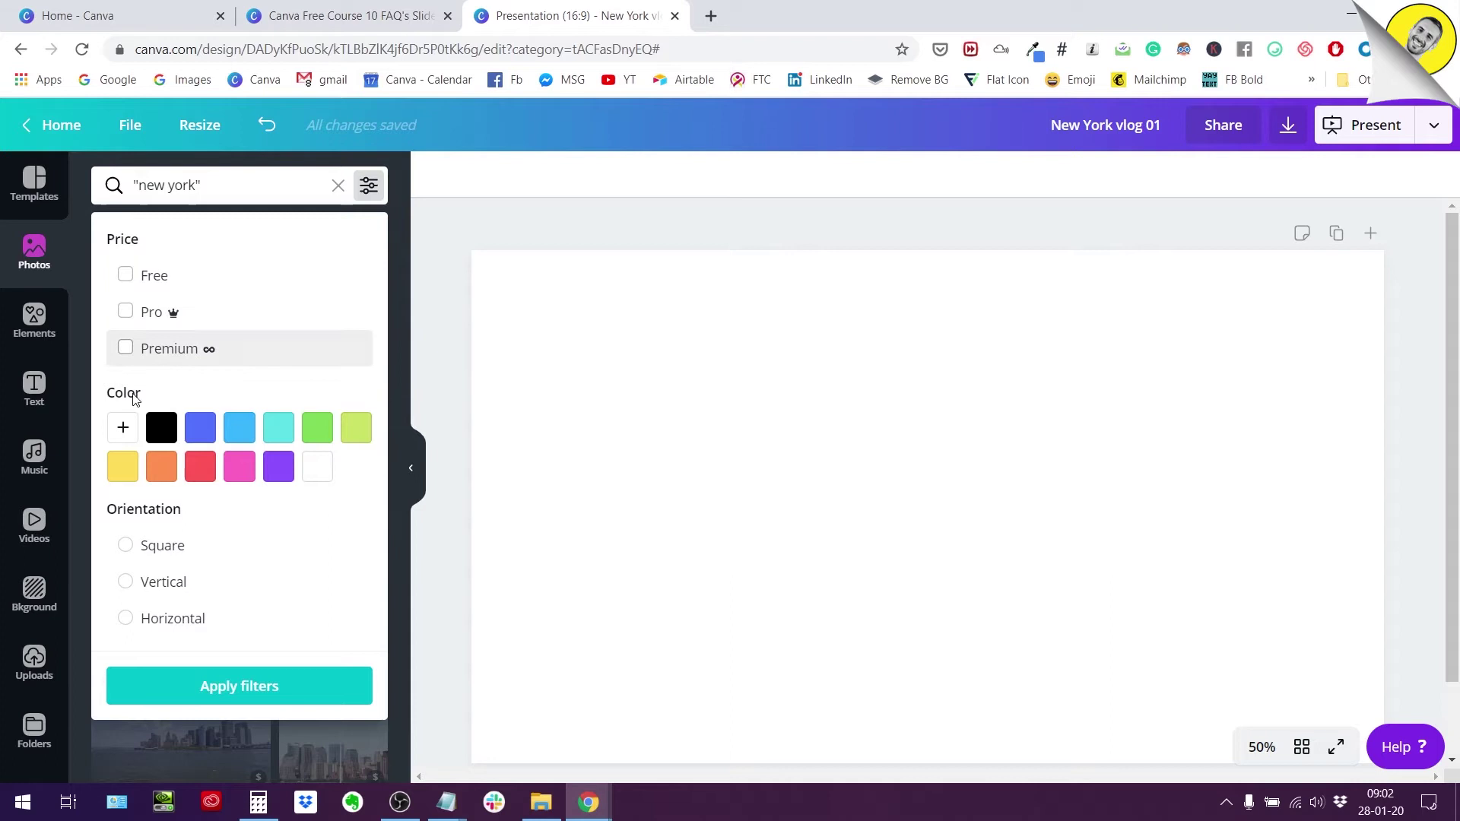
{"action": "left_click", "coordinate": [125, 277]}
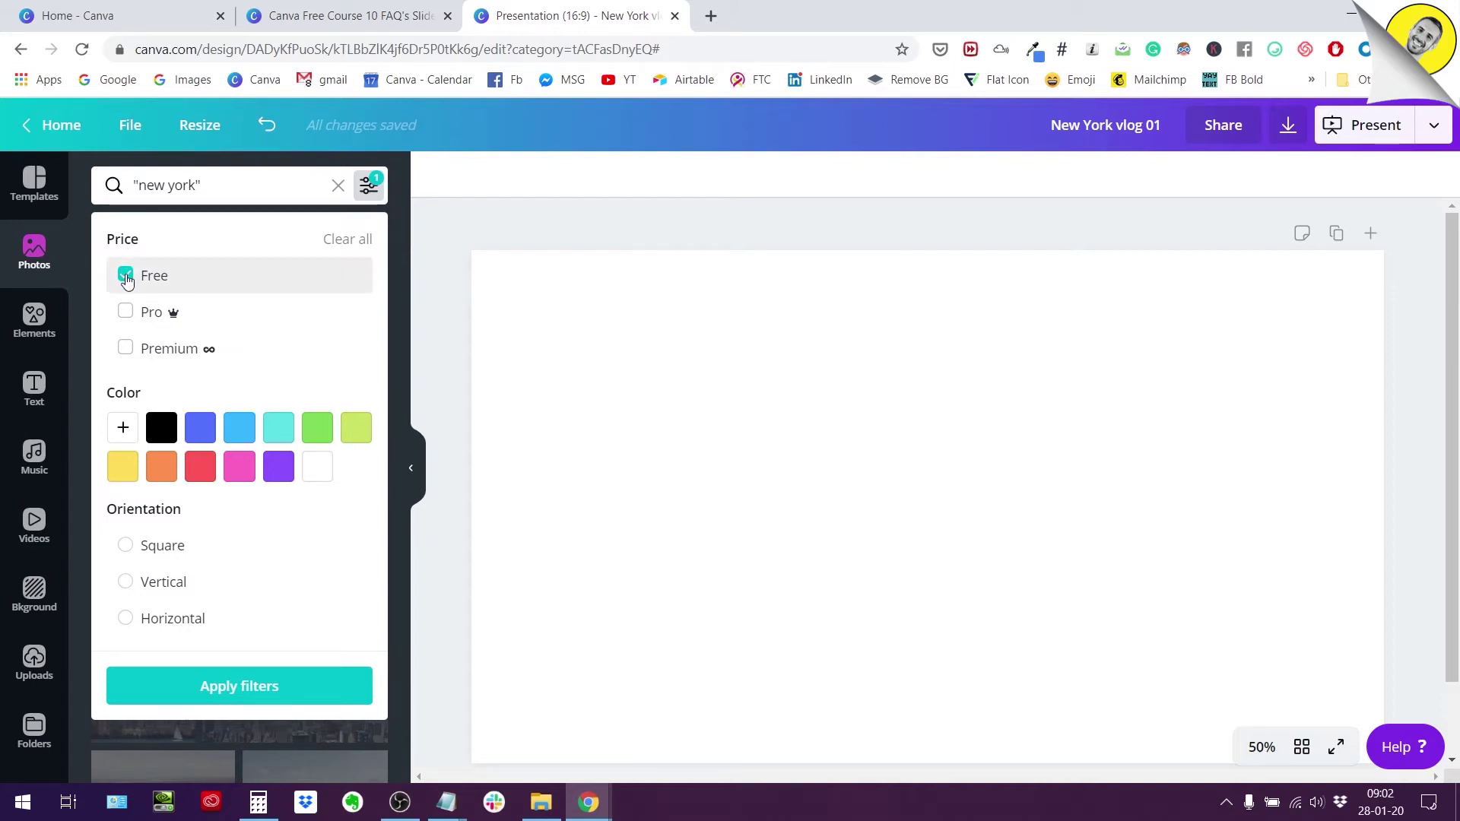
{"action": "left_click", "coordinate": [218, 689]}
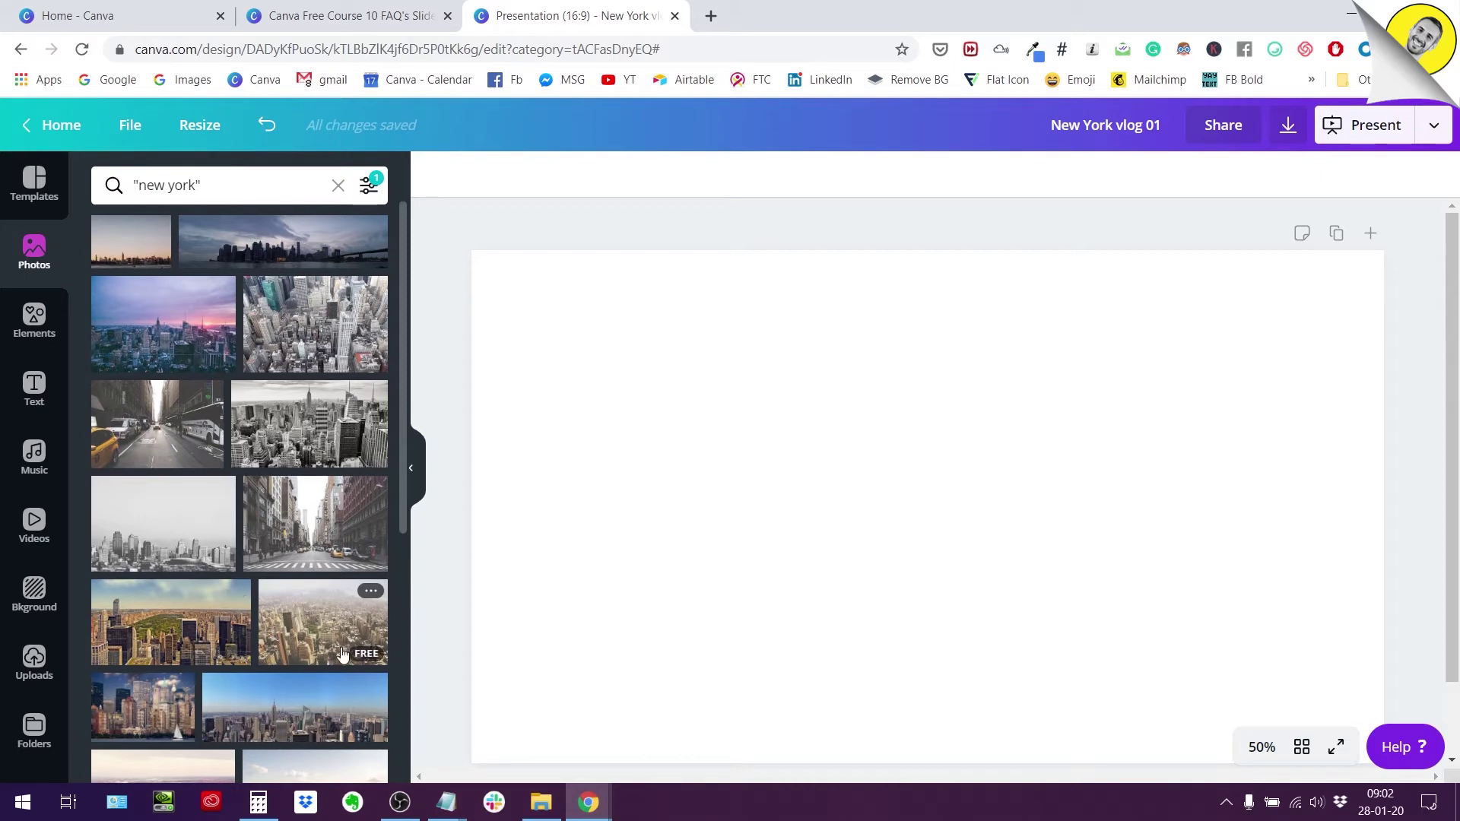
{"action": "scroll", "coordinate": [259, 622], "scroll_direction": "down", "scroll_amount": 1}
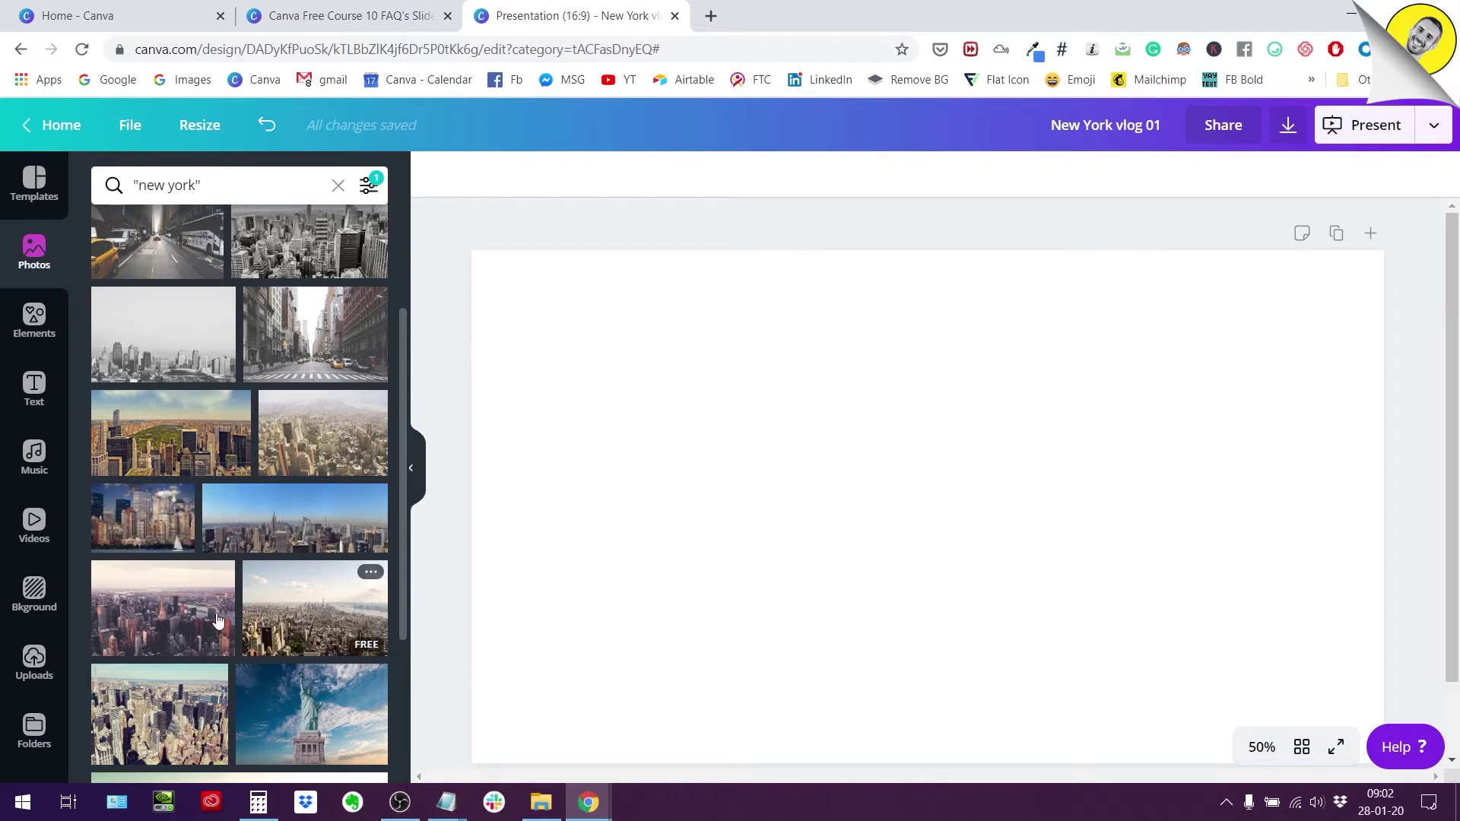
{"action": "scroll", "coordinate": [197, 628], "scroll_direction": "down", "scroll_amount": 2}
{"action": "scroll", "coordinate": [197, 627], "scroll_direction": "down", "scroll_amount": 1}
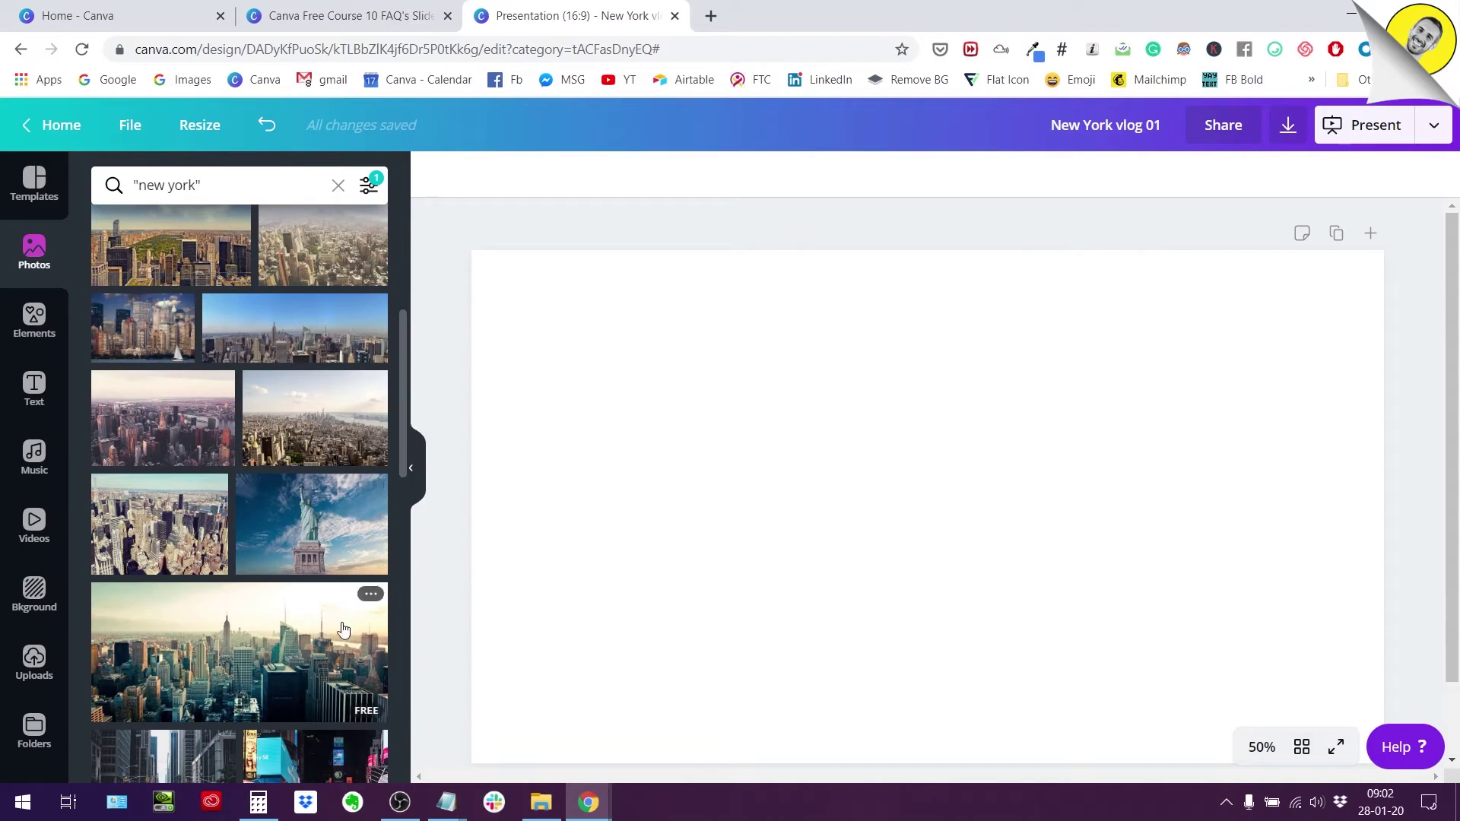
{"action": "scroll", "coordinate": [322, 641], "scroll_direction": "down", "scroll_amount": 1}
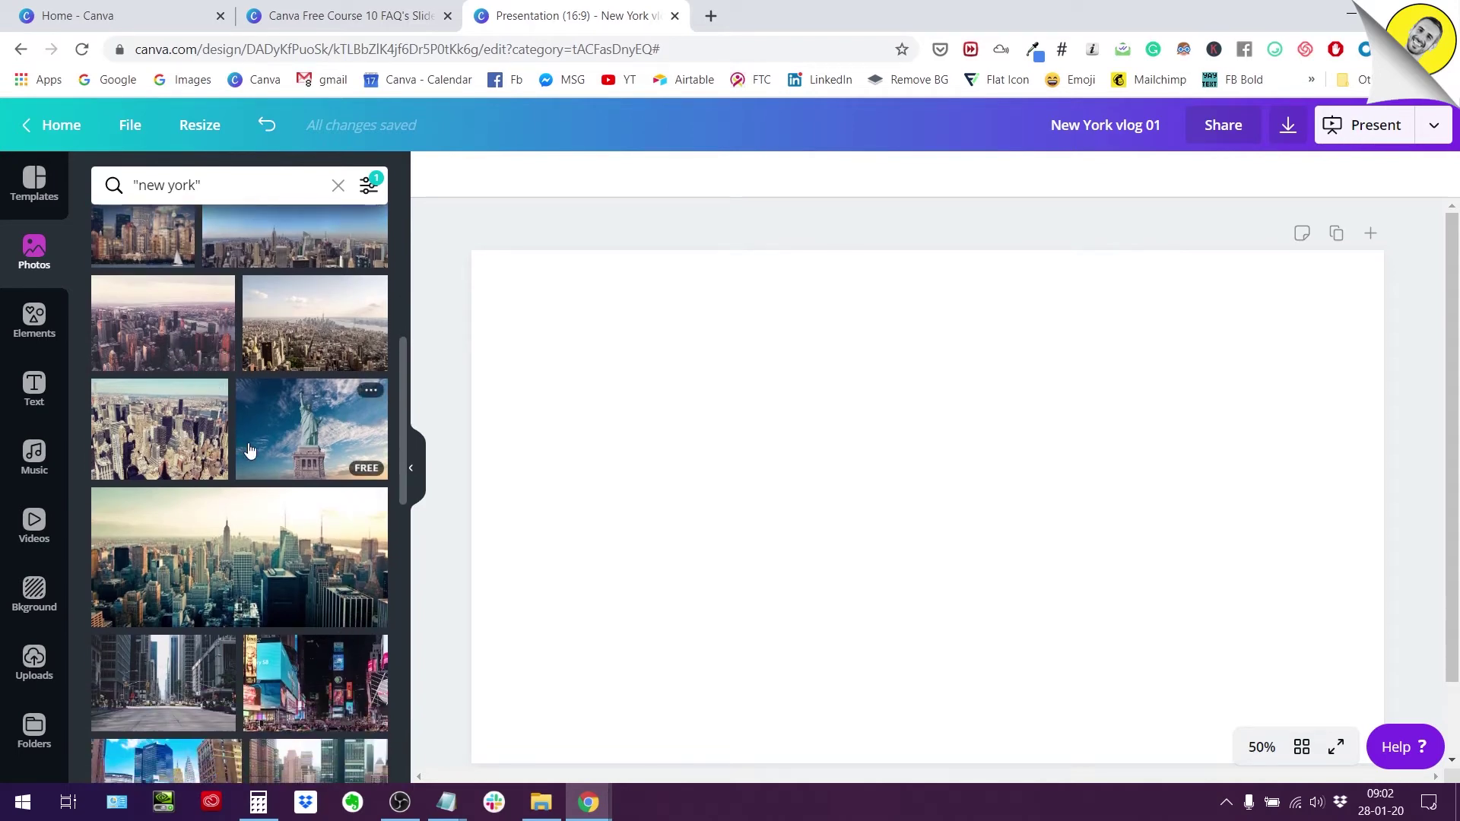
{"action": "scroll", "coordinate": [249, 450], "scroll_direction": "down", "scroll_amount": 3}
{"action": "scroll", "coordinate": [264, 564], "scroll_direction": "down", "scroll_amount": 2}
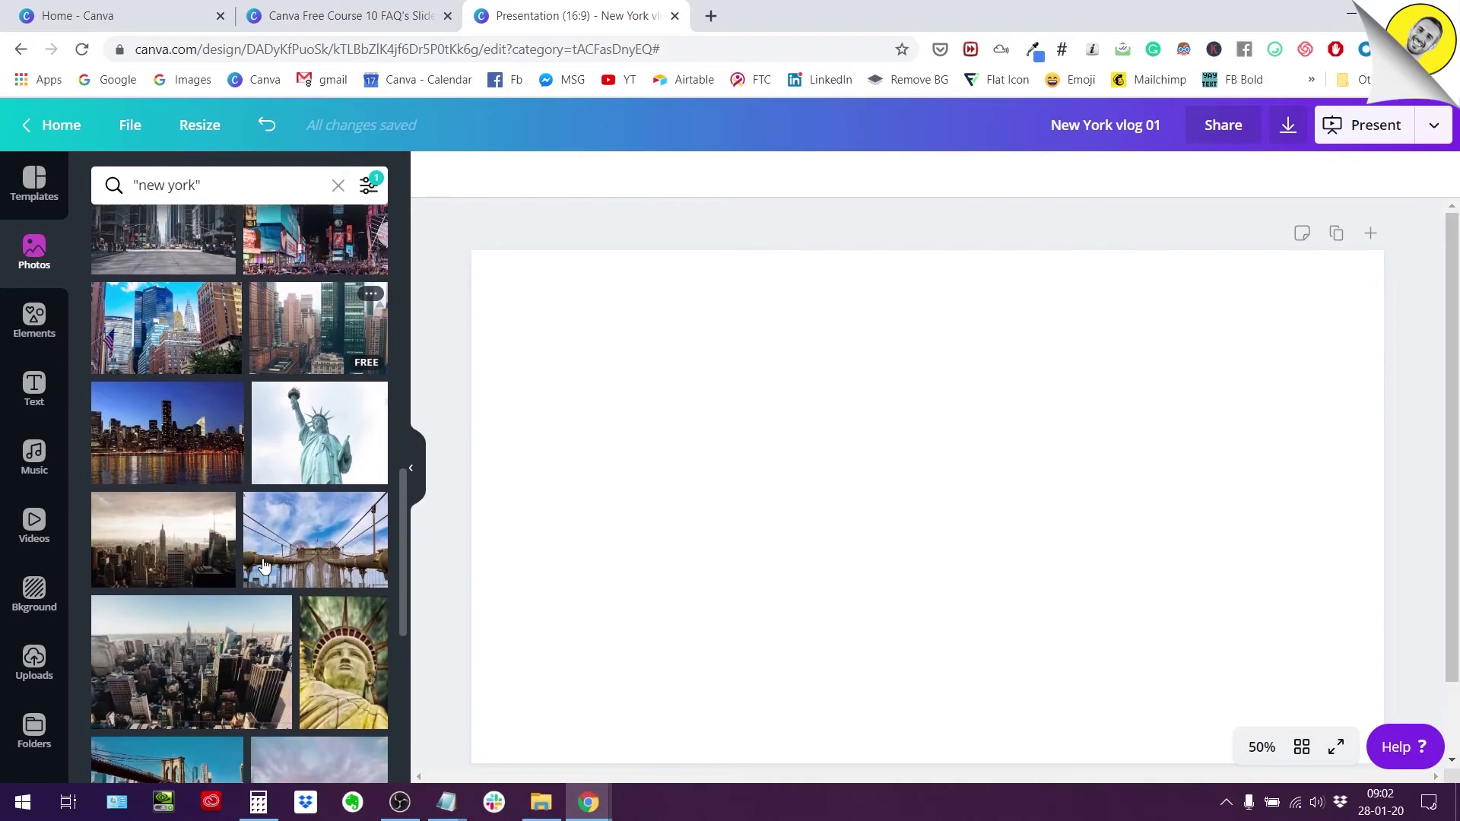
{"action": "scroll", "coordinate": [264, 564], "scroll_direction": "up", "scroll_amount": 1}
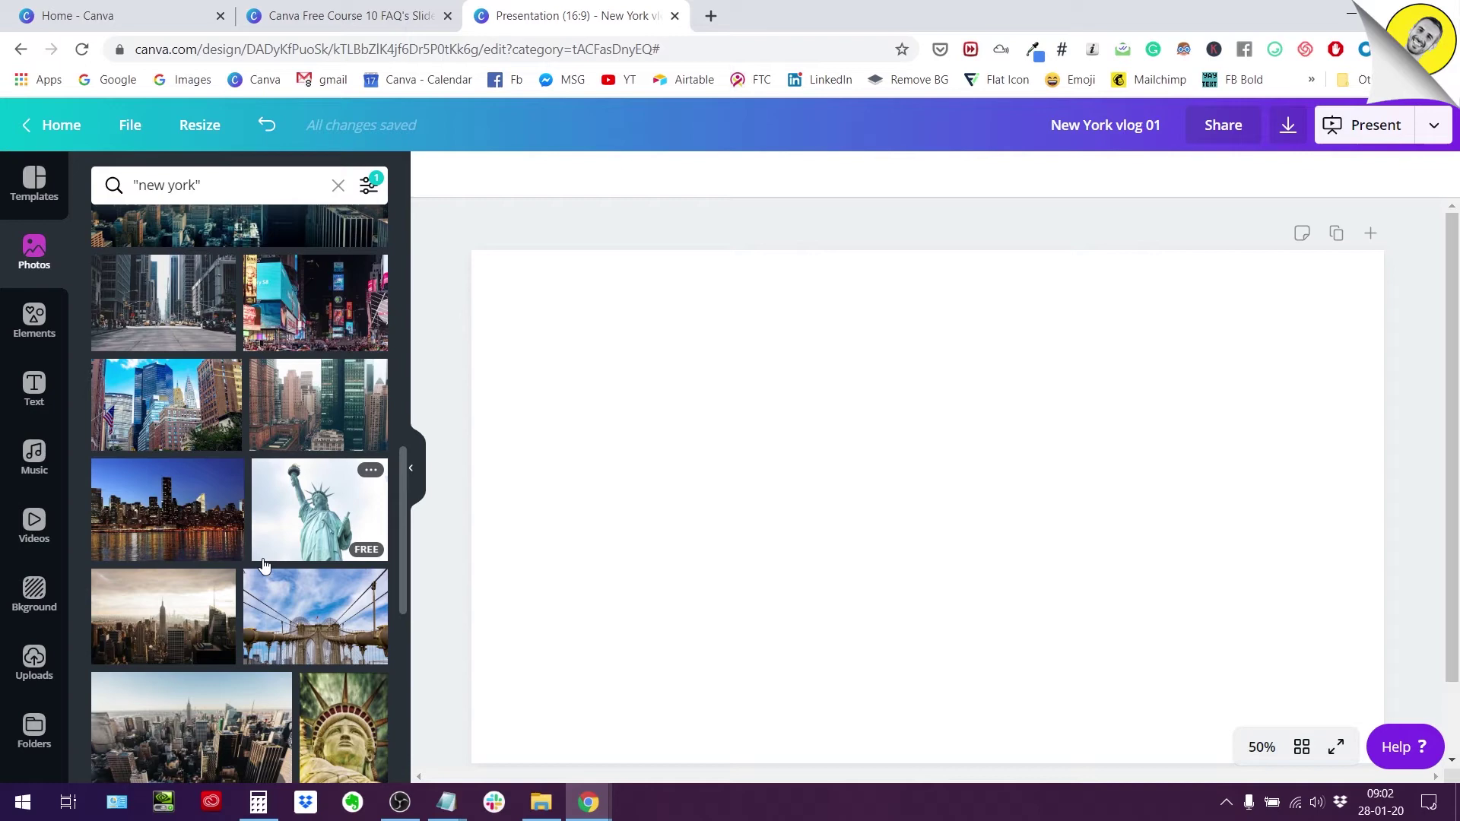
{"action": "scroll", "coordinate": [288, 559], "scroll_direction": "up", "scroll_amount": 10}
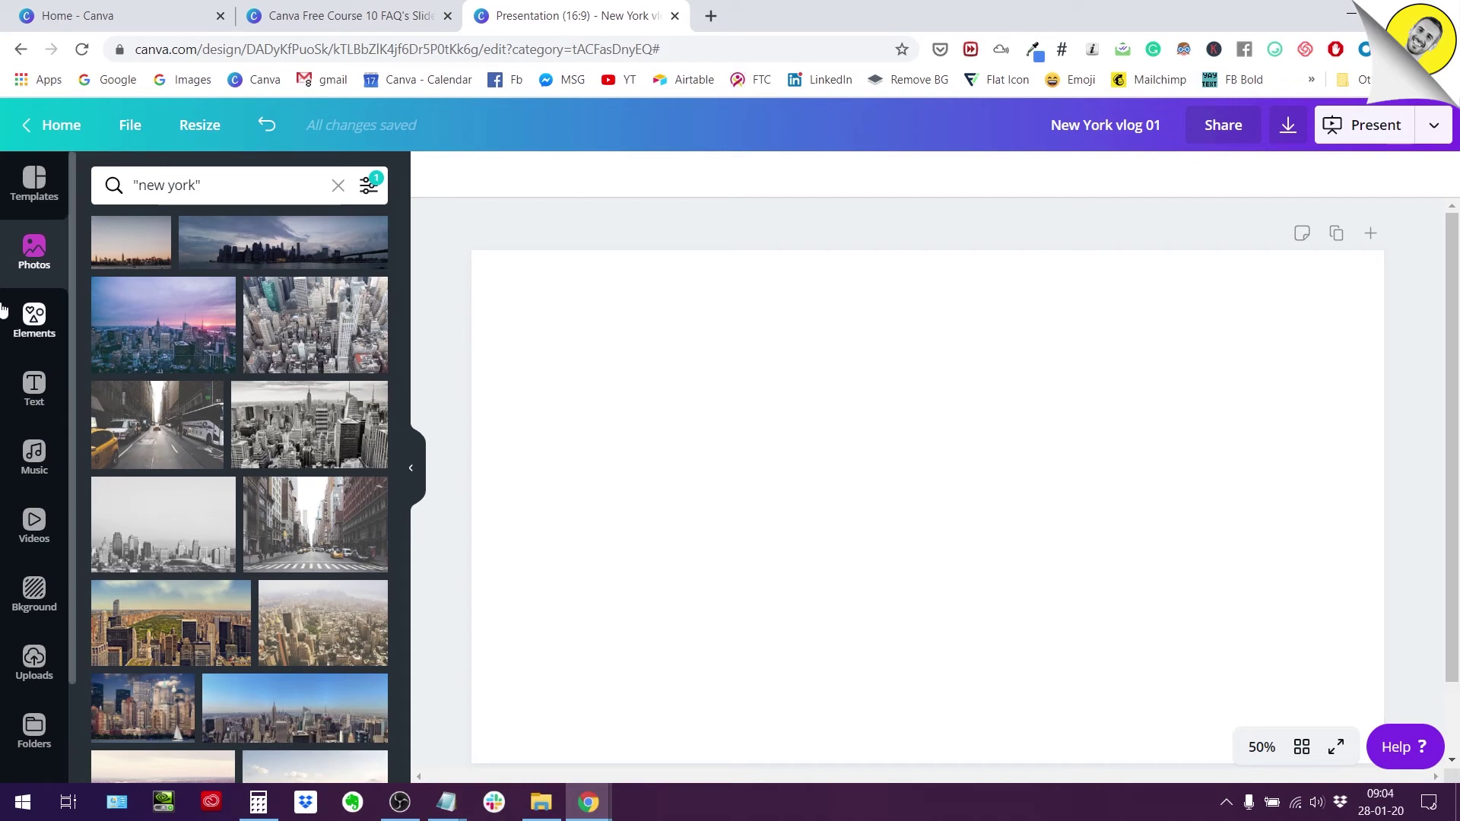
Step: Scroll briefly through the free-only 'new york' photo results
{"action": "scroll", "coordinate": [219, 397], "scroll_direction": "down", "scroll_amount": 3}
{"action": "scroll", "coordinate": [220, 397], "scroll_direction": "up", "scroll_amount": 3}
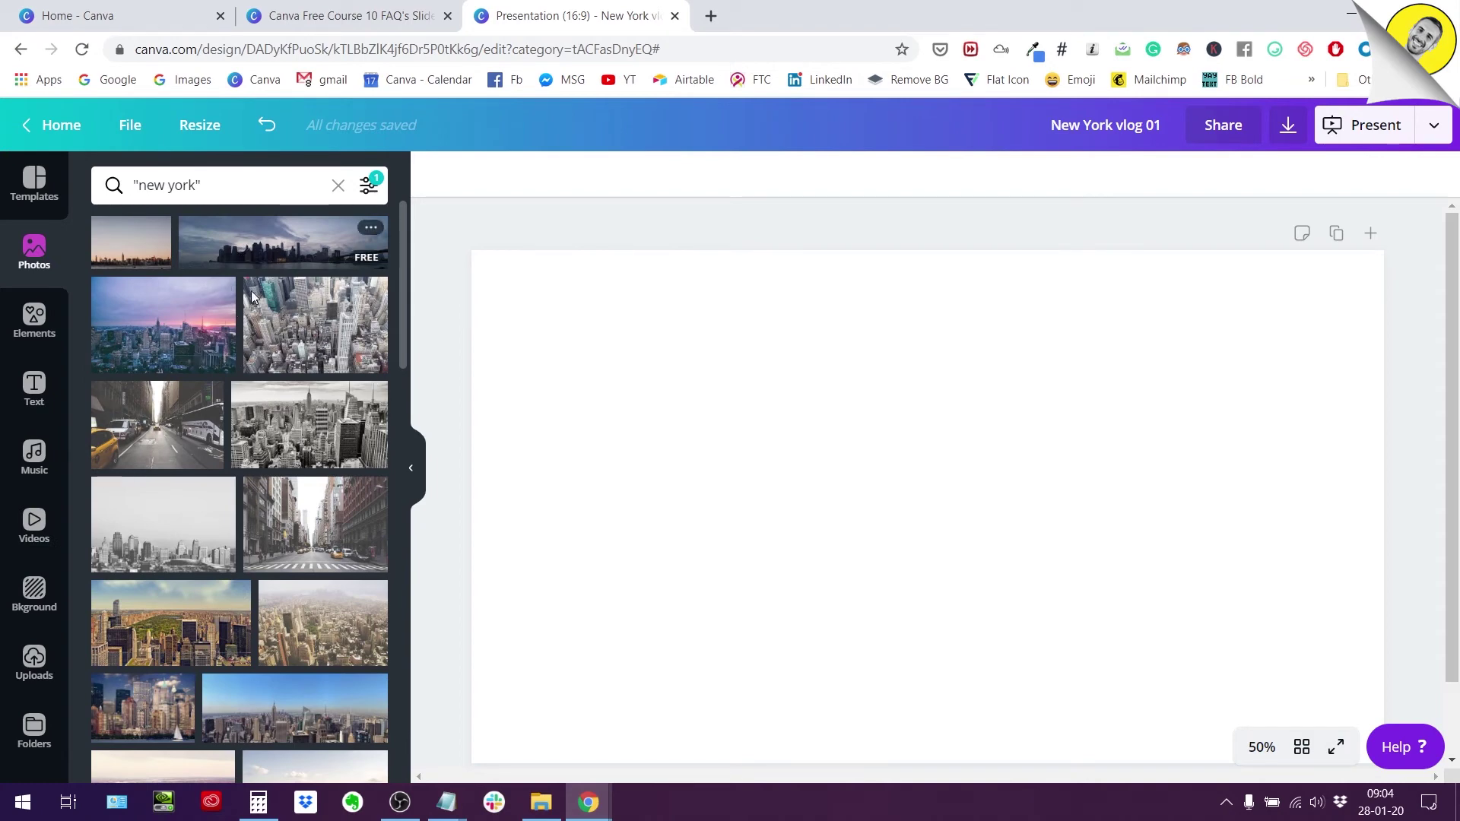
Step: Switch the 'new york' price filter from Free to Pro and apply it
{"action": "left_click", "coordinate": [369, 185]}
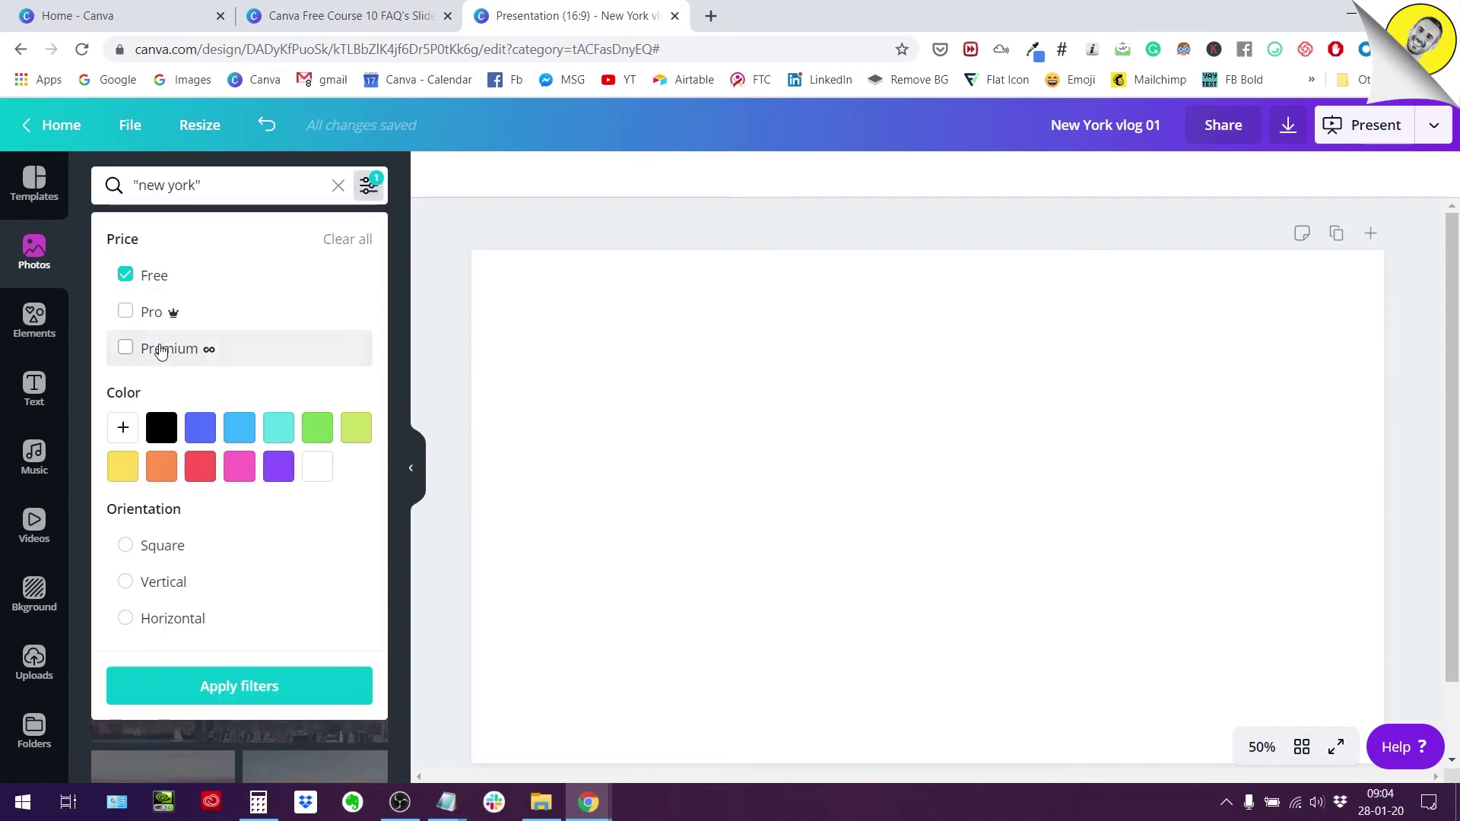
{"action": "left_click", "coordinate": [126, 277]}
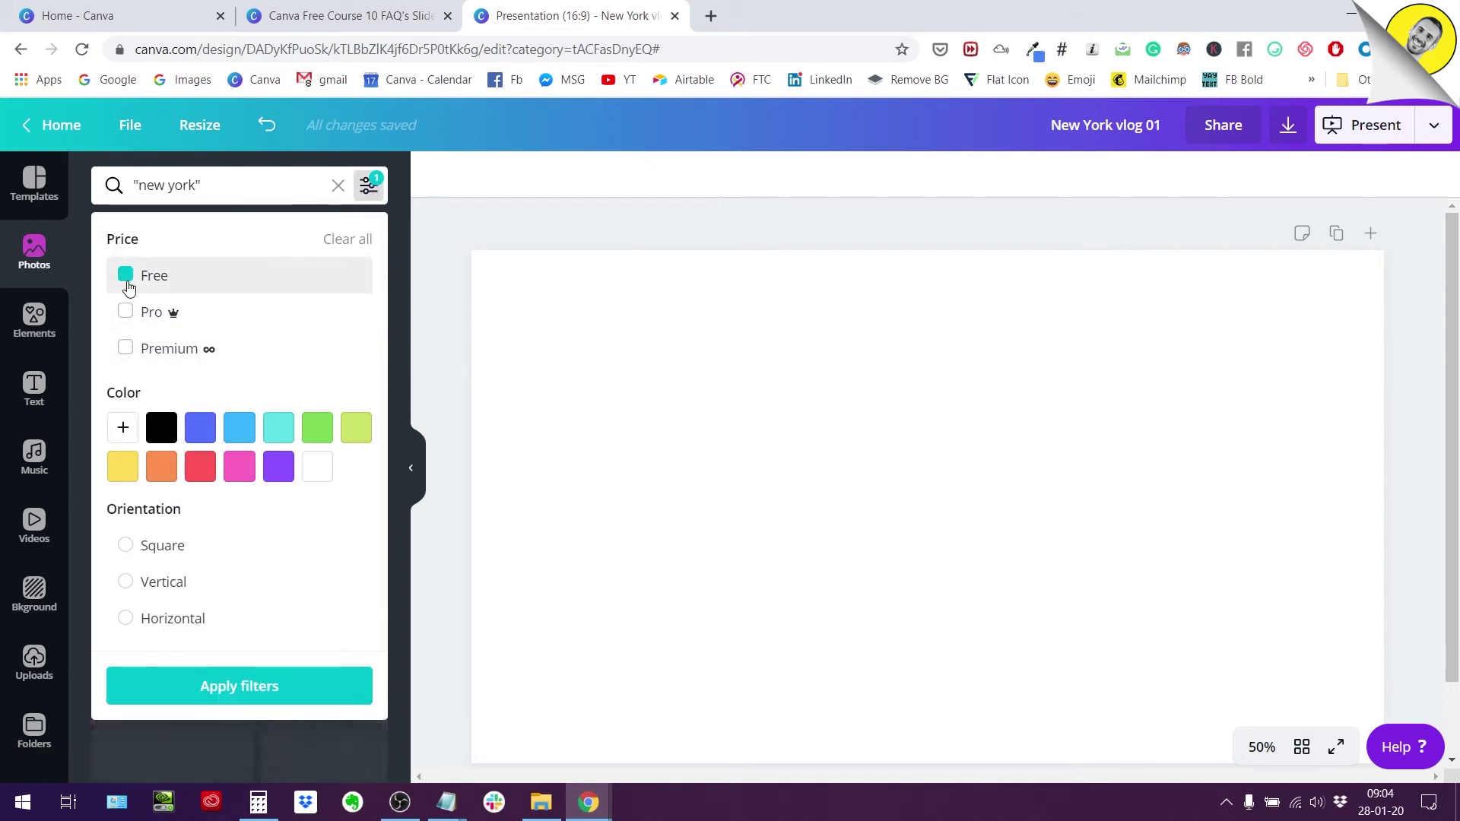
{"action": "left_click", "coordinate": [125, 313]}
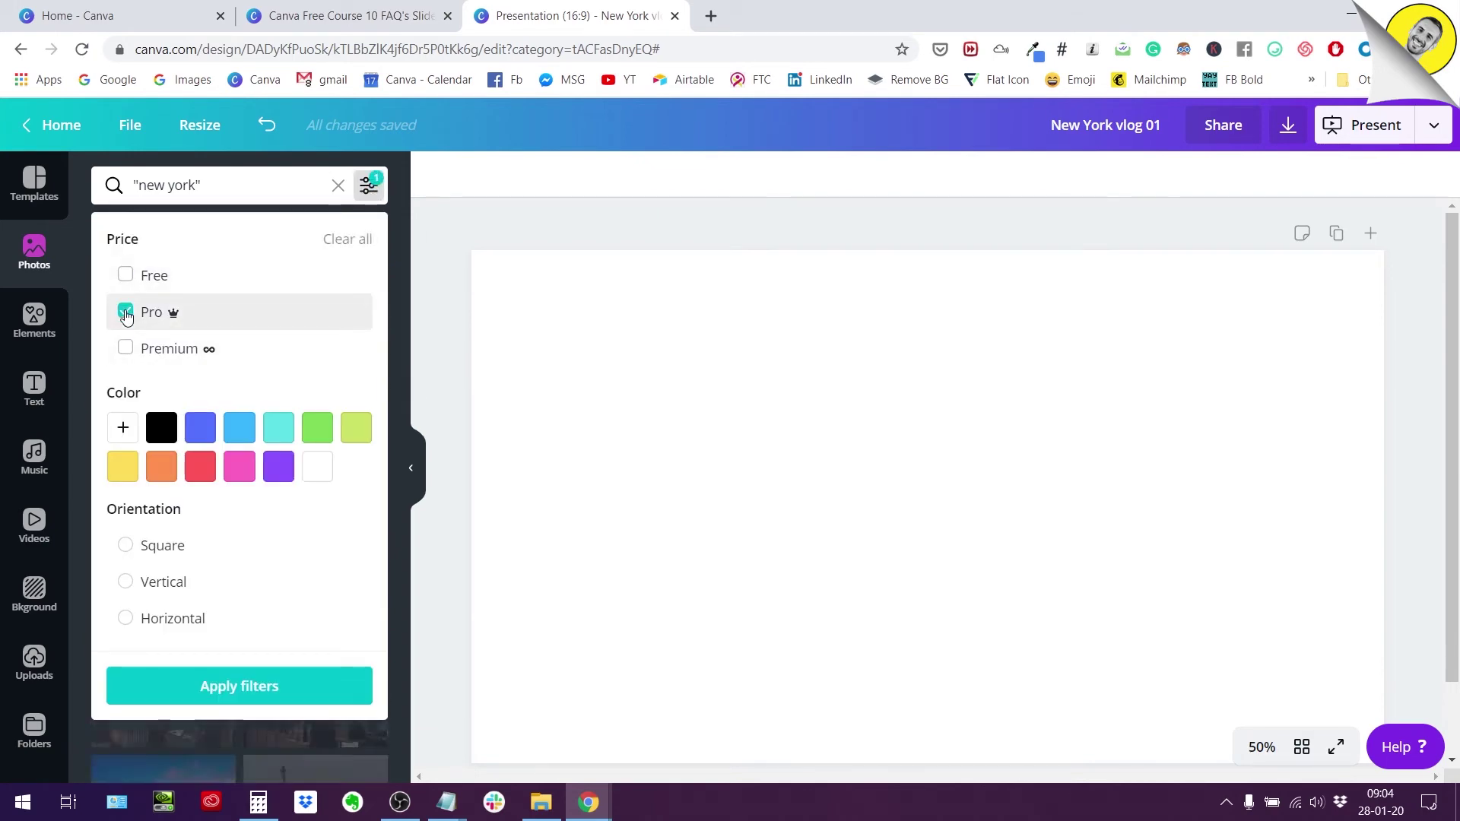
{"action": "left_click", "coordinate": [214, 686]}
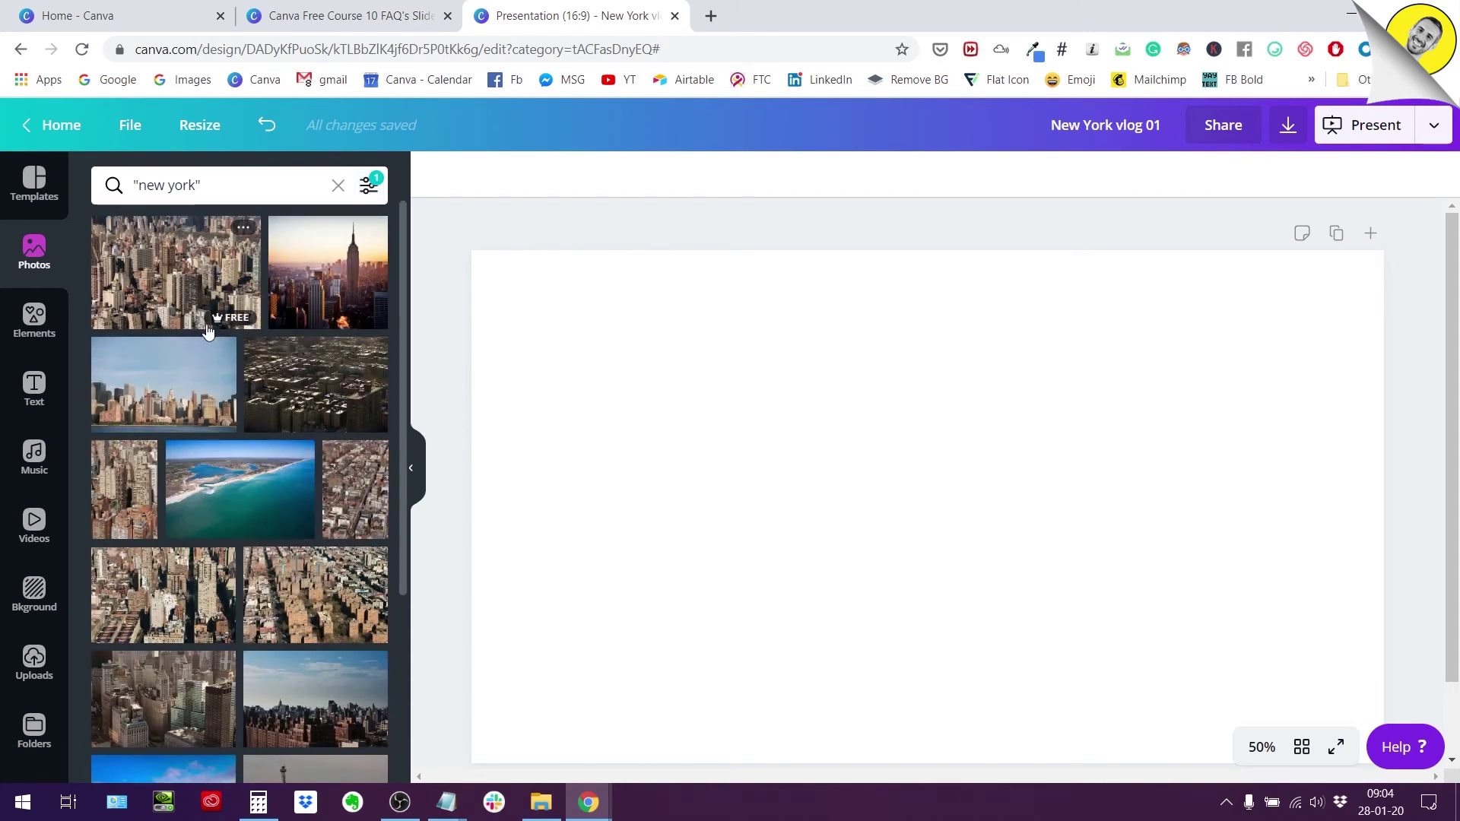
{"action": "mouse_move", "coordinate": [225, 319]}
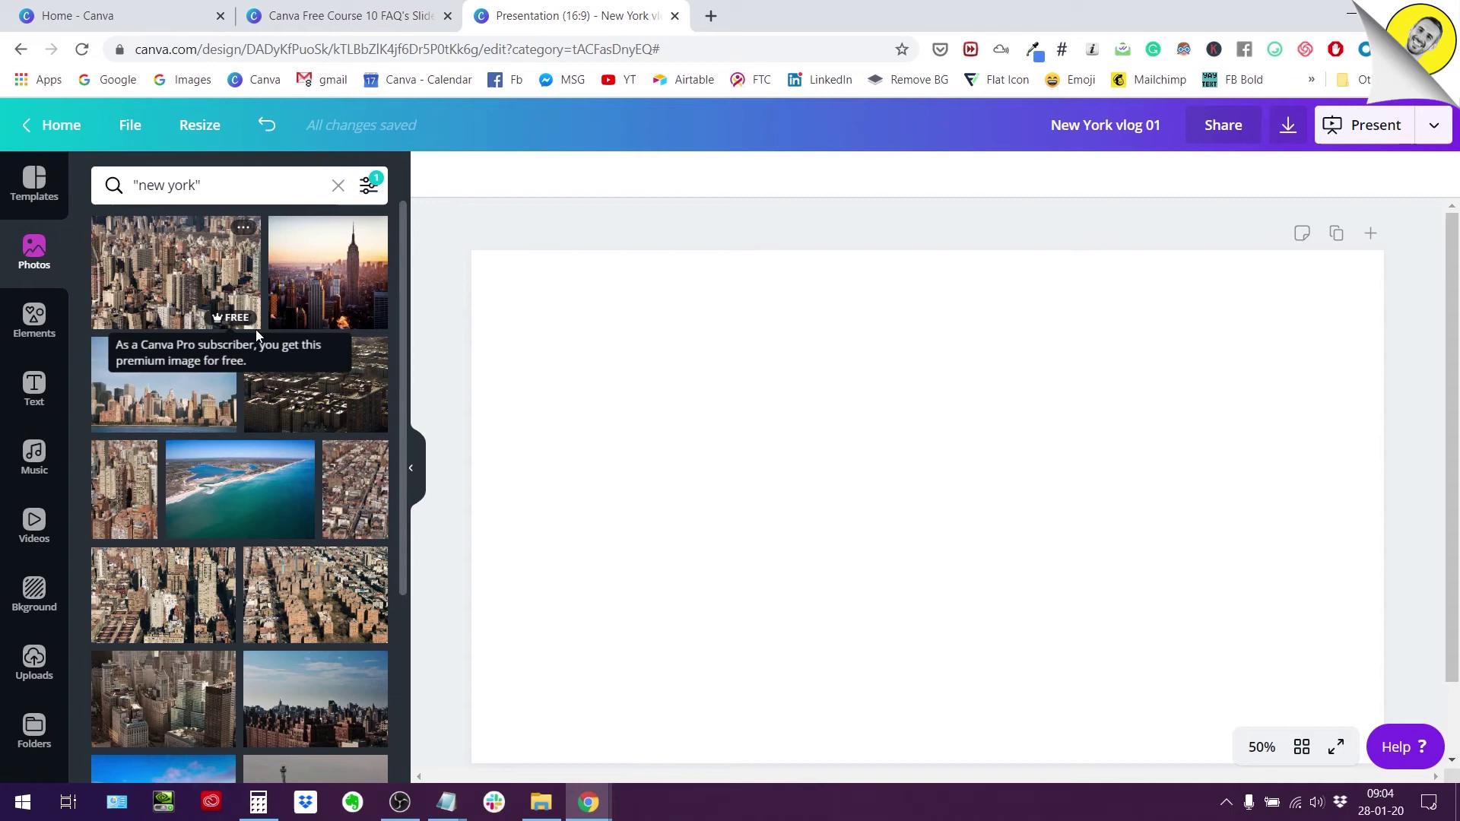
{"action": "scroll", "coordinate": [255, 330], "scroll_direction": "down", "scroll_amount": 15}
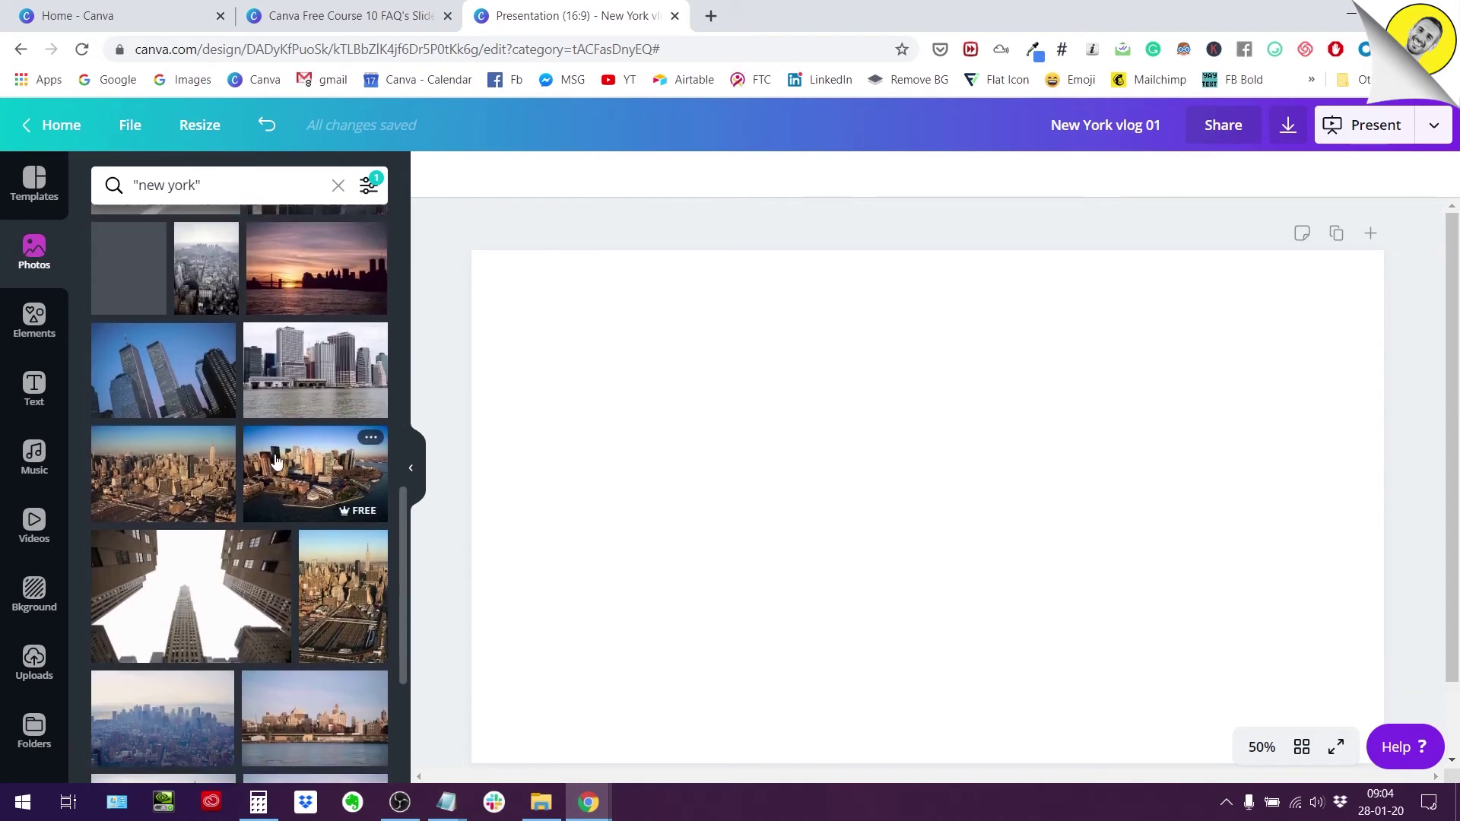
{"action": "scroll", "coordinate": [275, 460], "scroll_direction": "up", "scroll_amount": 15}
Step: Add a black colour filter to the Pro 'new york' photo results
{"action": "left_click", "coordinate": [369, 186]}
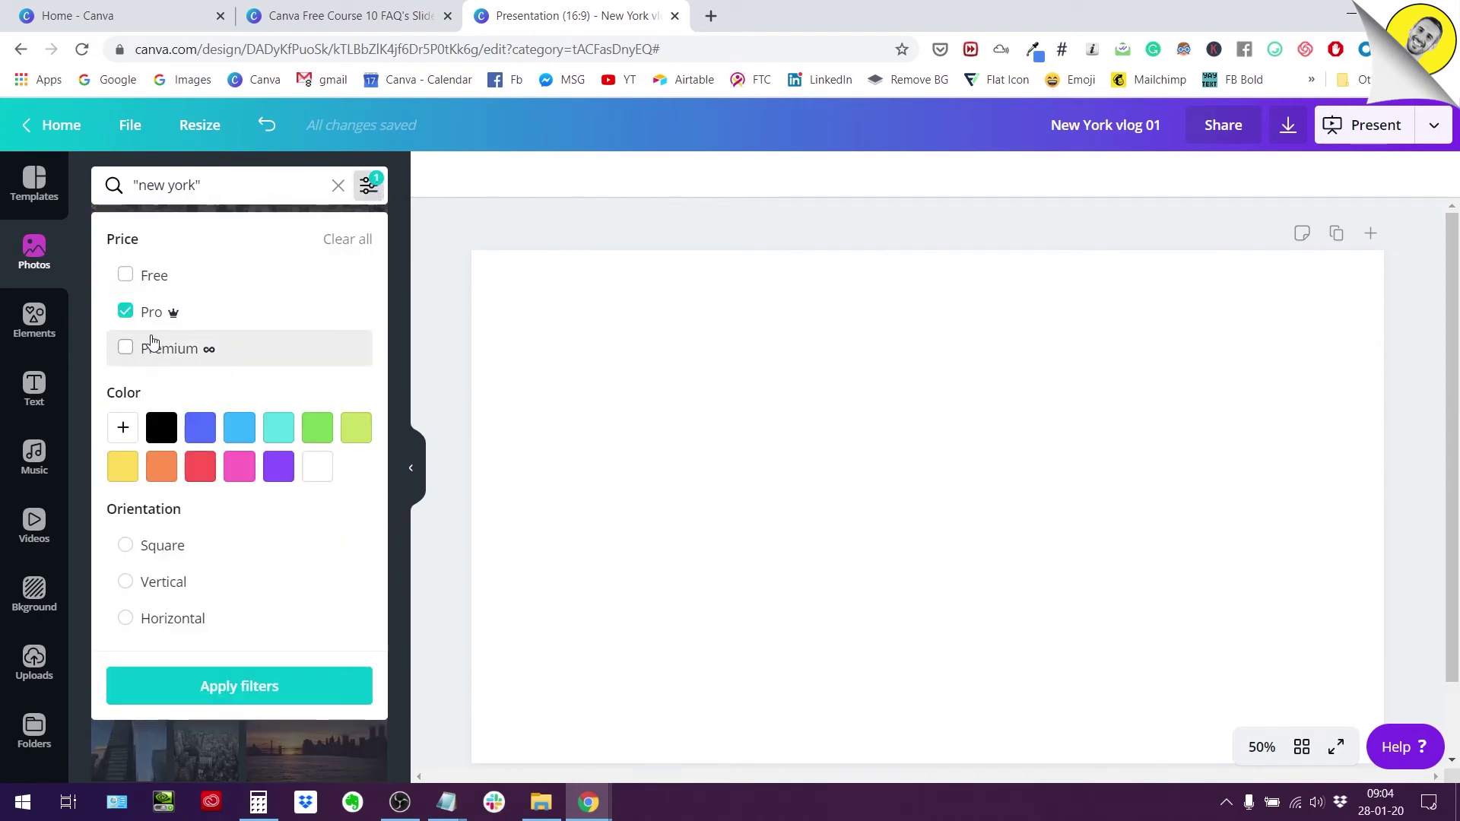
{"action": "left_click", "coordinate": [130, 471]}
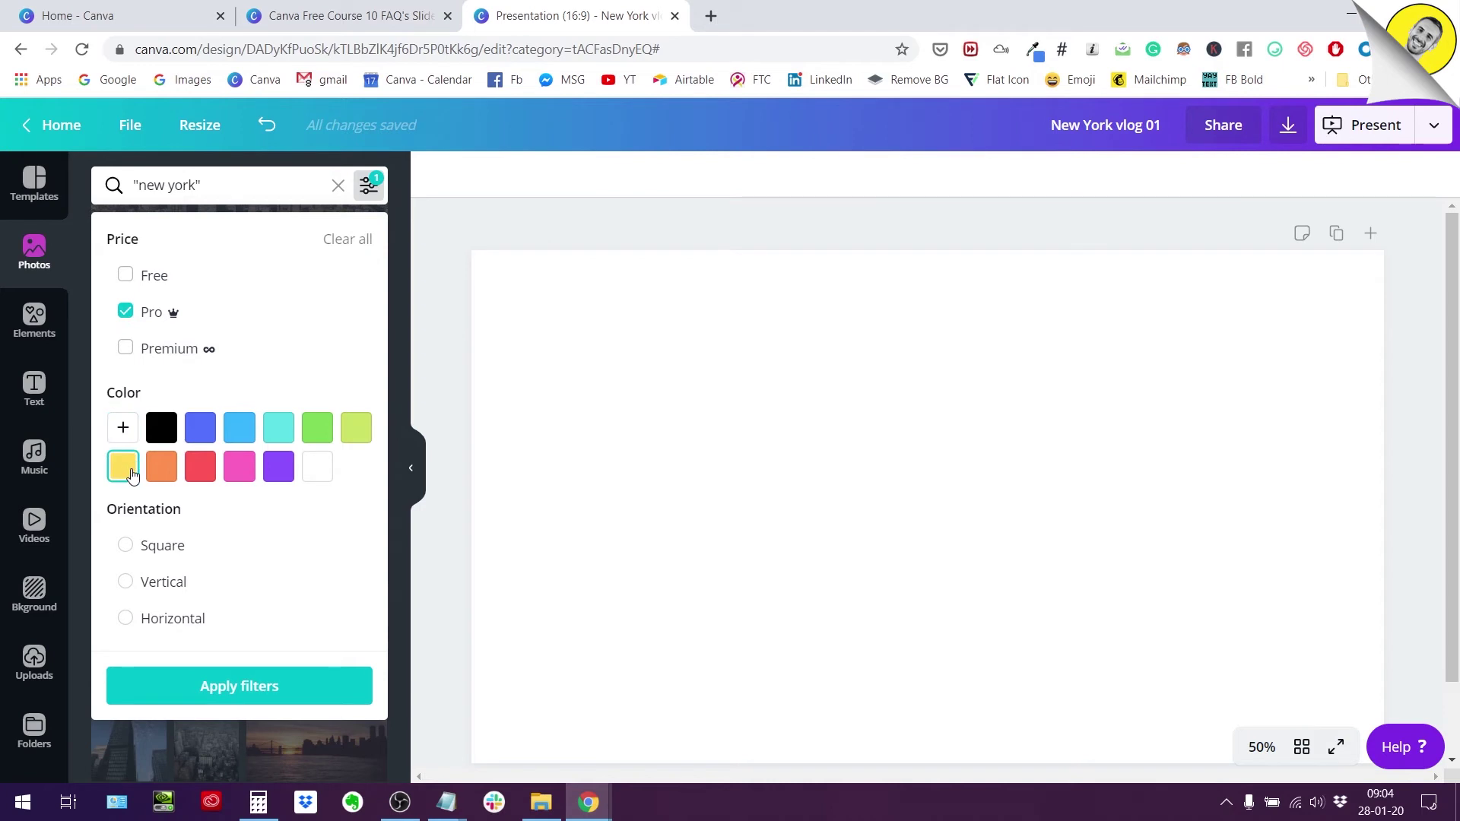
{"action": "left_click", "coordinate": [162, 428]}
{"action": "left_click", "coordinate": [244, 688]}
Step: Browse the mostly night-time black-filtered results and bring the filter options back up
{"action": "scroll", "coordinate": [253, 522], "scroll_direction": "down", "scroll_amount": 10}
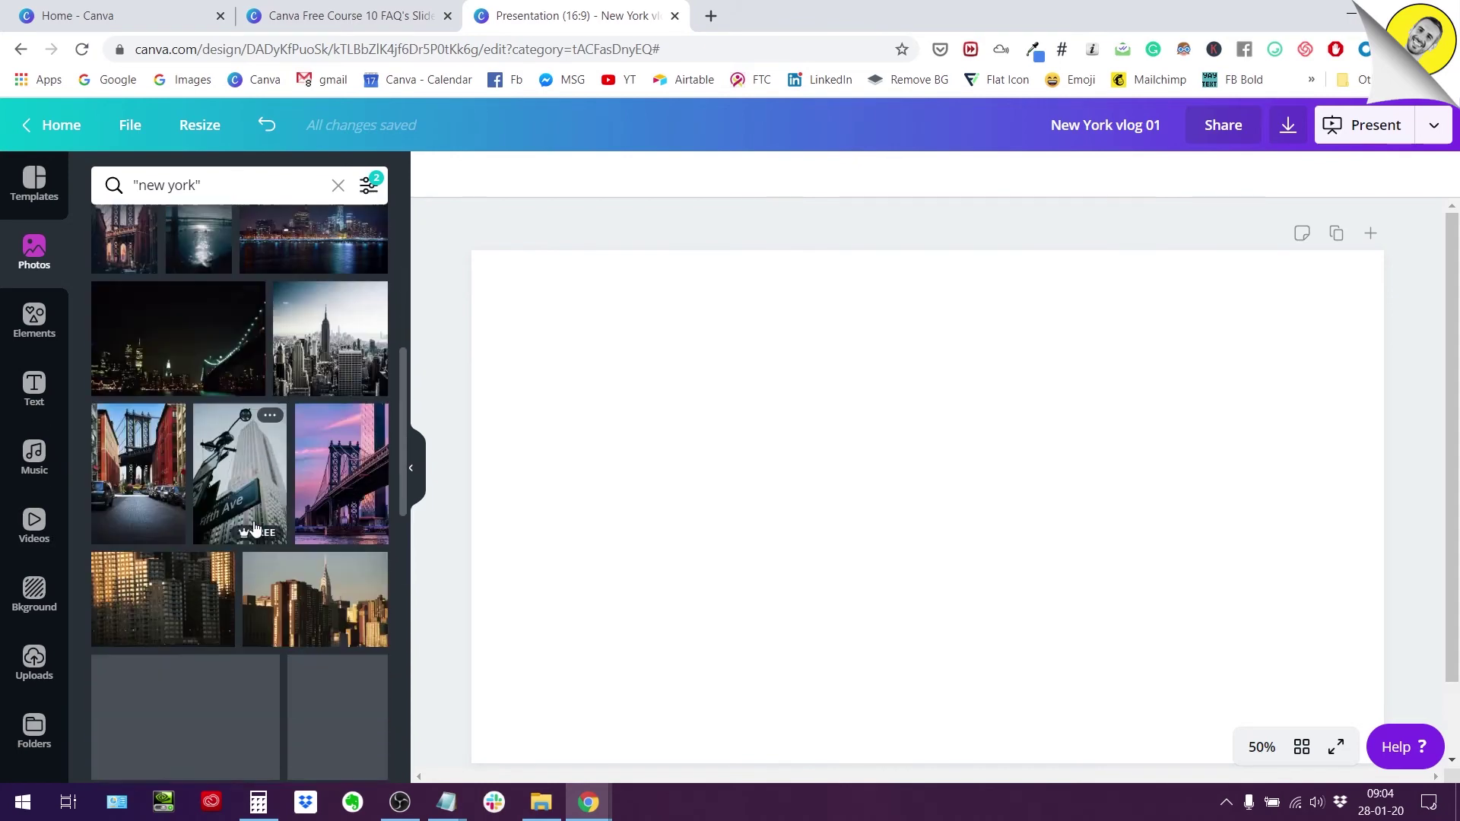
{"action": "scroll", "coordinate": [254, 522], "scroll_direction": "down", "scroll_amount": 10}
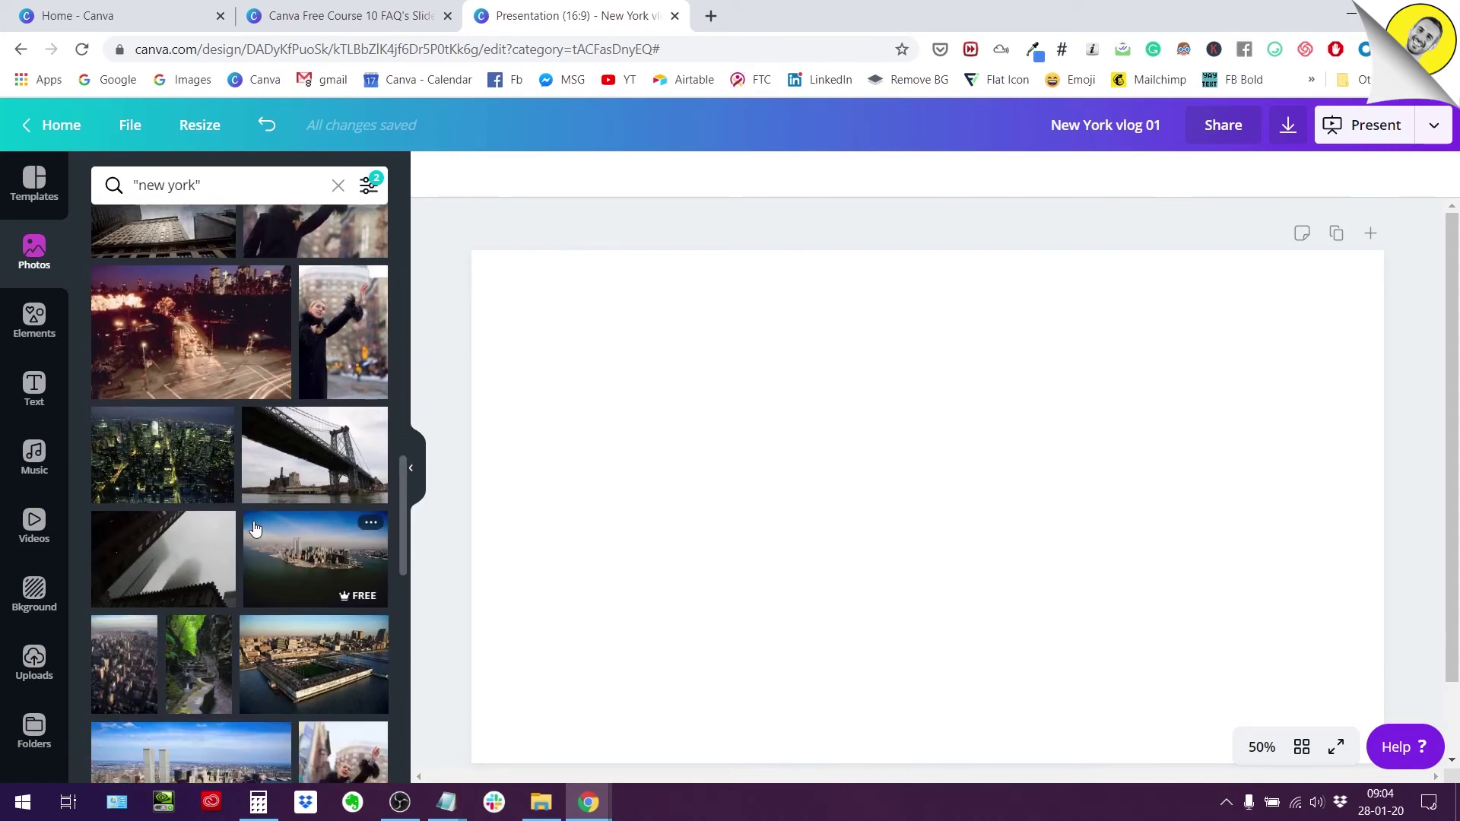
{"action": "scroll", "coordinate": [255, 528], "scroll_direction": "down", "scroll_amount": 4}
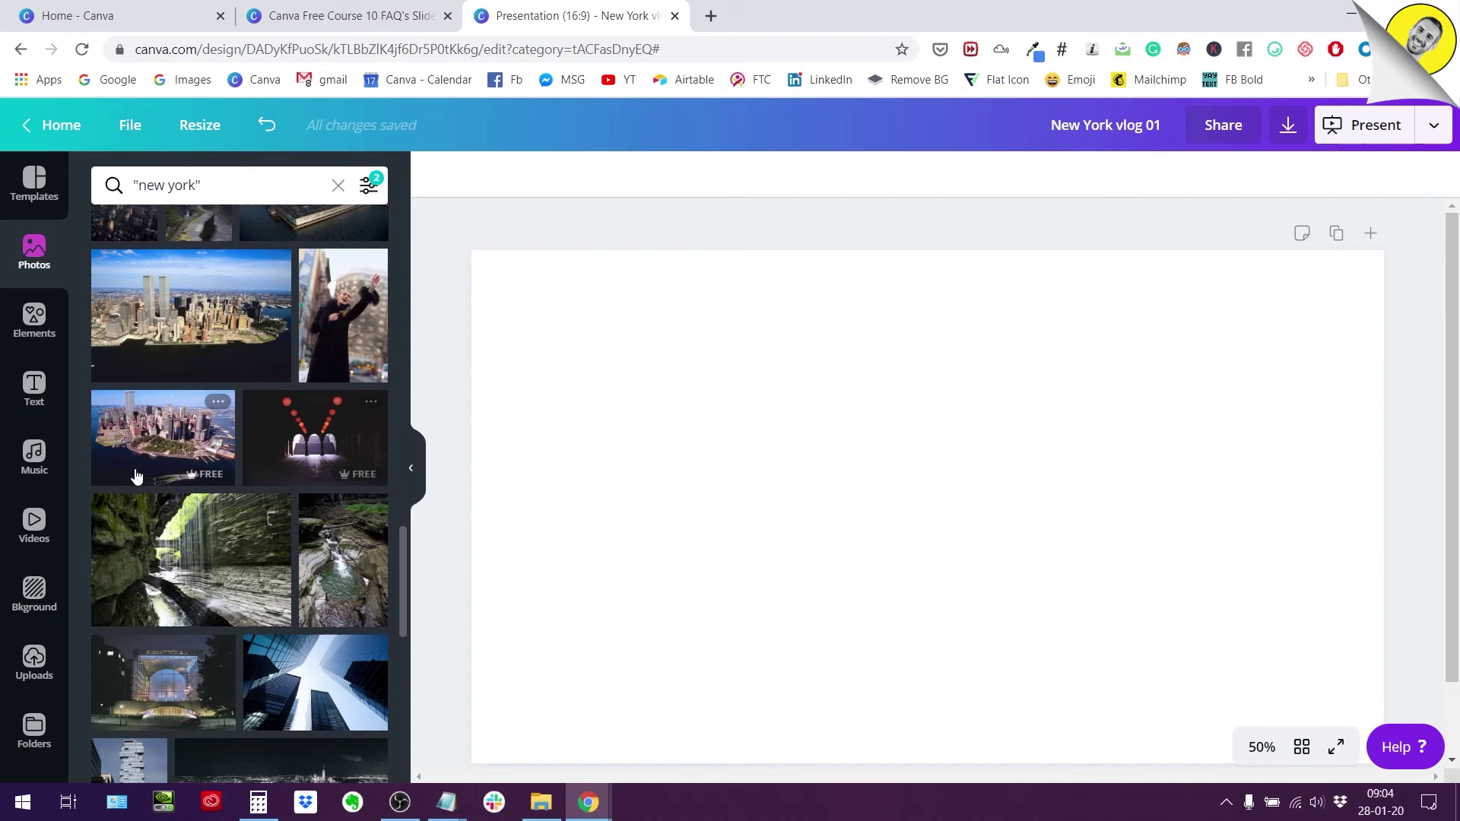
{"action": "scroll", "coordinate": [186, 518], "scroll_direction": "down", "scroll_amount": 10}
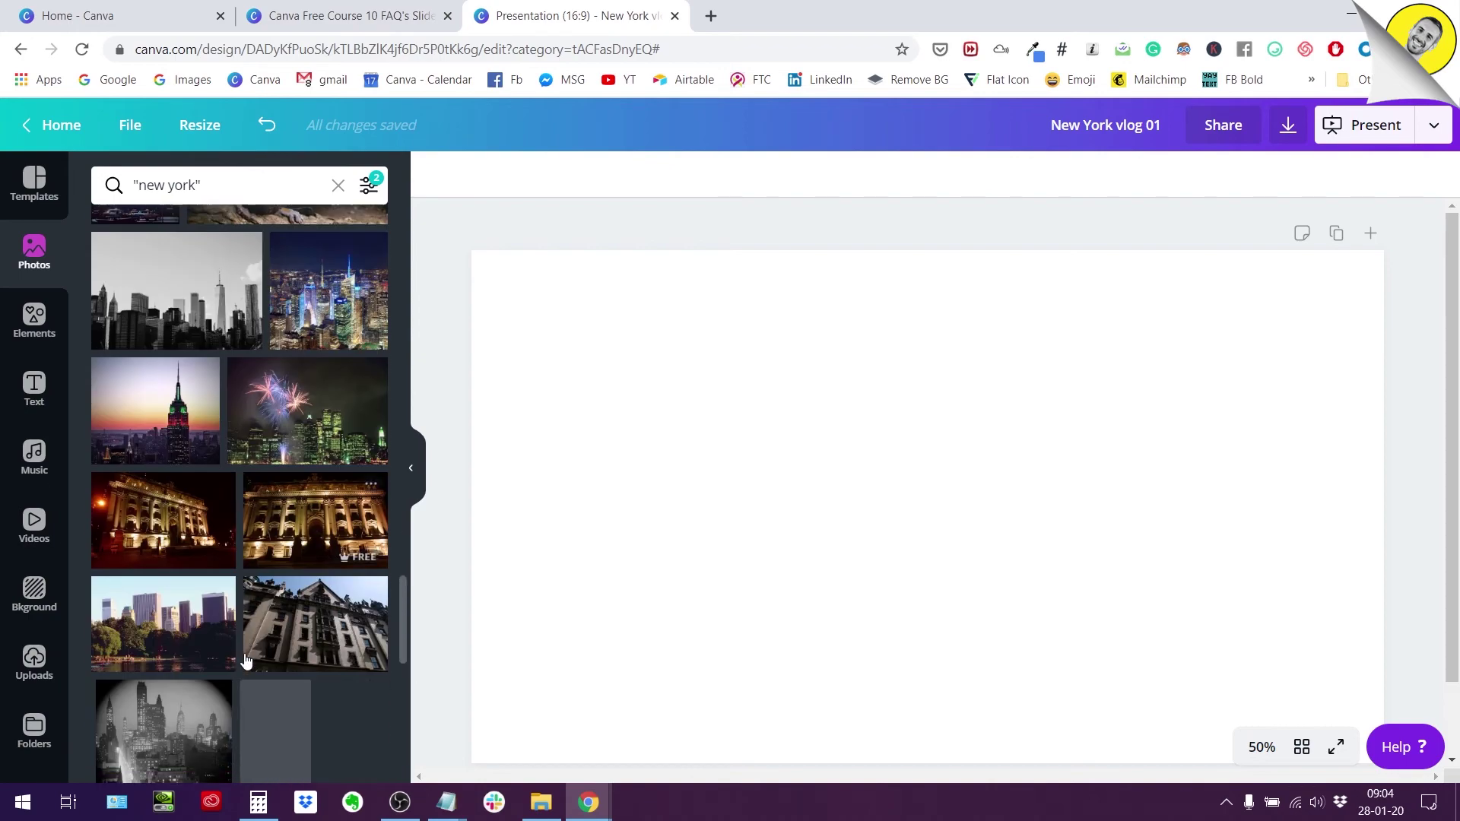
{"action": "scroll", "coordinate": [245, 665], "scroll_direction": "up", "scroll_amount": 5}
{"action": "scroll", "coordinate": [245, 660], "scroll_direction": "down", "scroll_amount": 8}
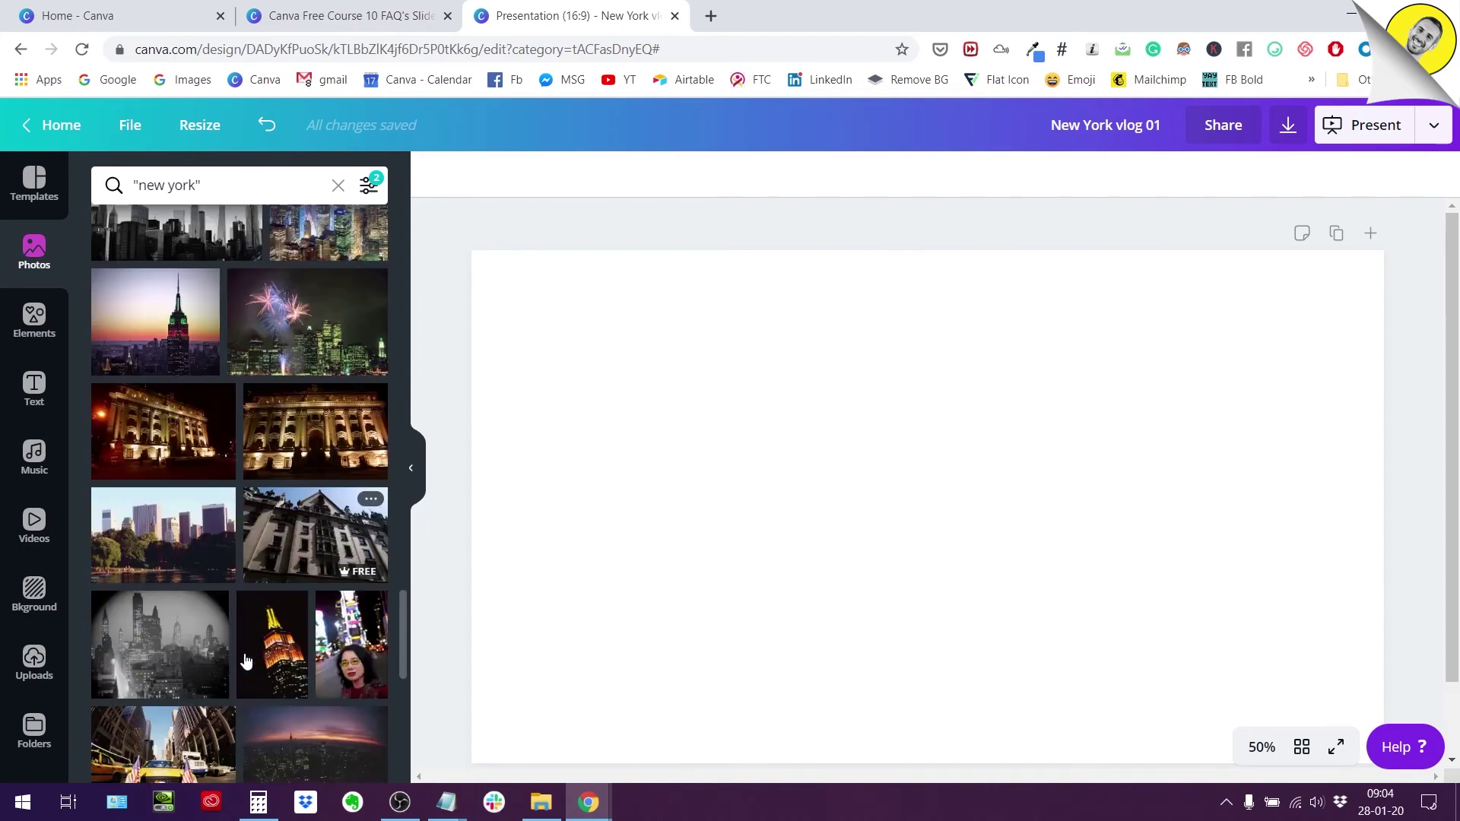
{"action": "scroll", "coordinate": [245, 661], "scroll_direction": "down", "scroll_amount": 12}
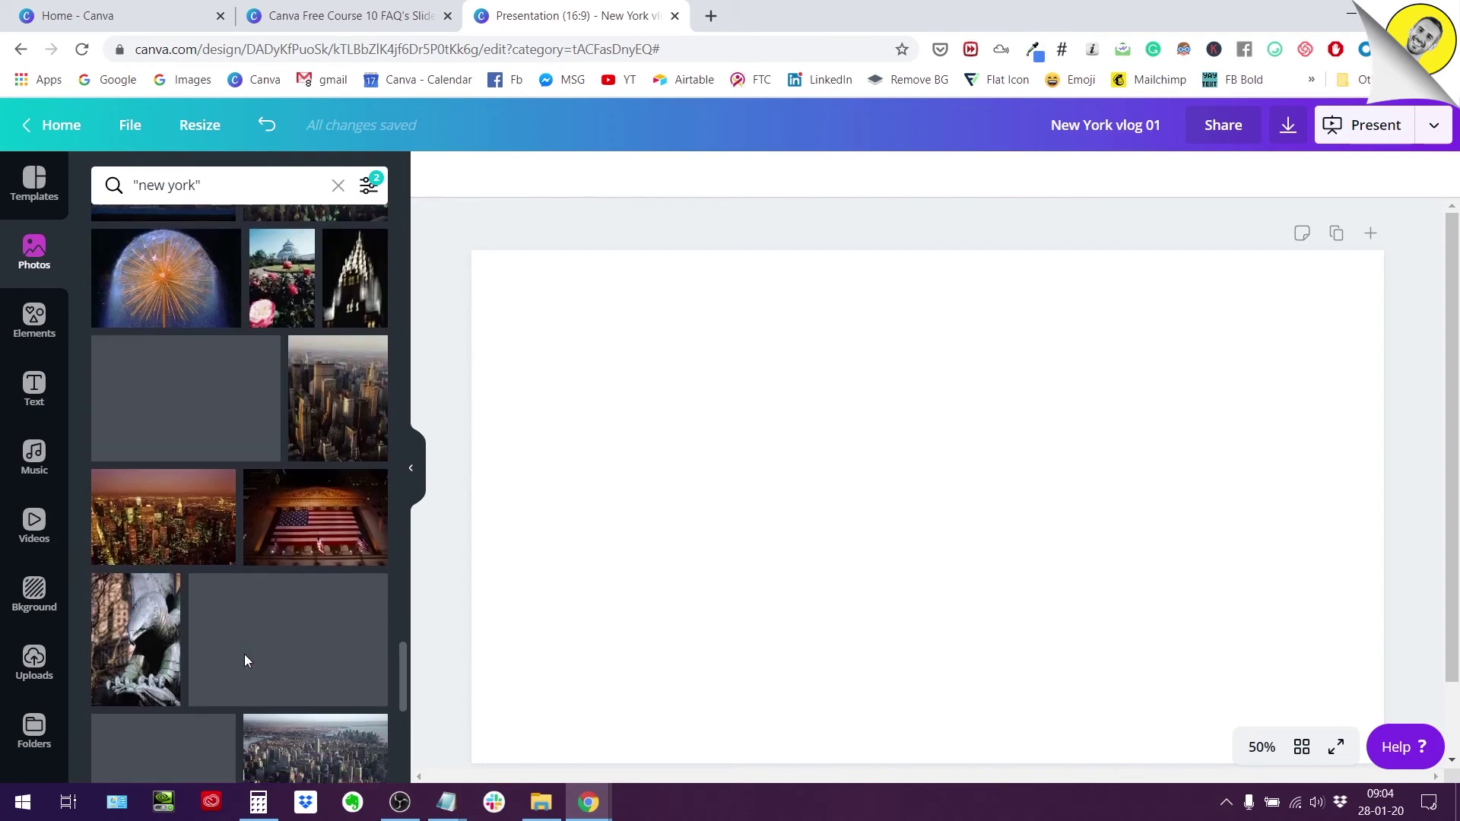
{"action": "scroll", "coordinate": [245, 661], "scroll_direction": "down", "scroll_amount": 5}
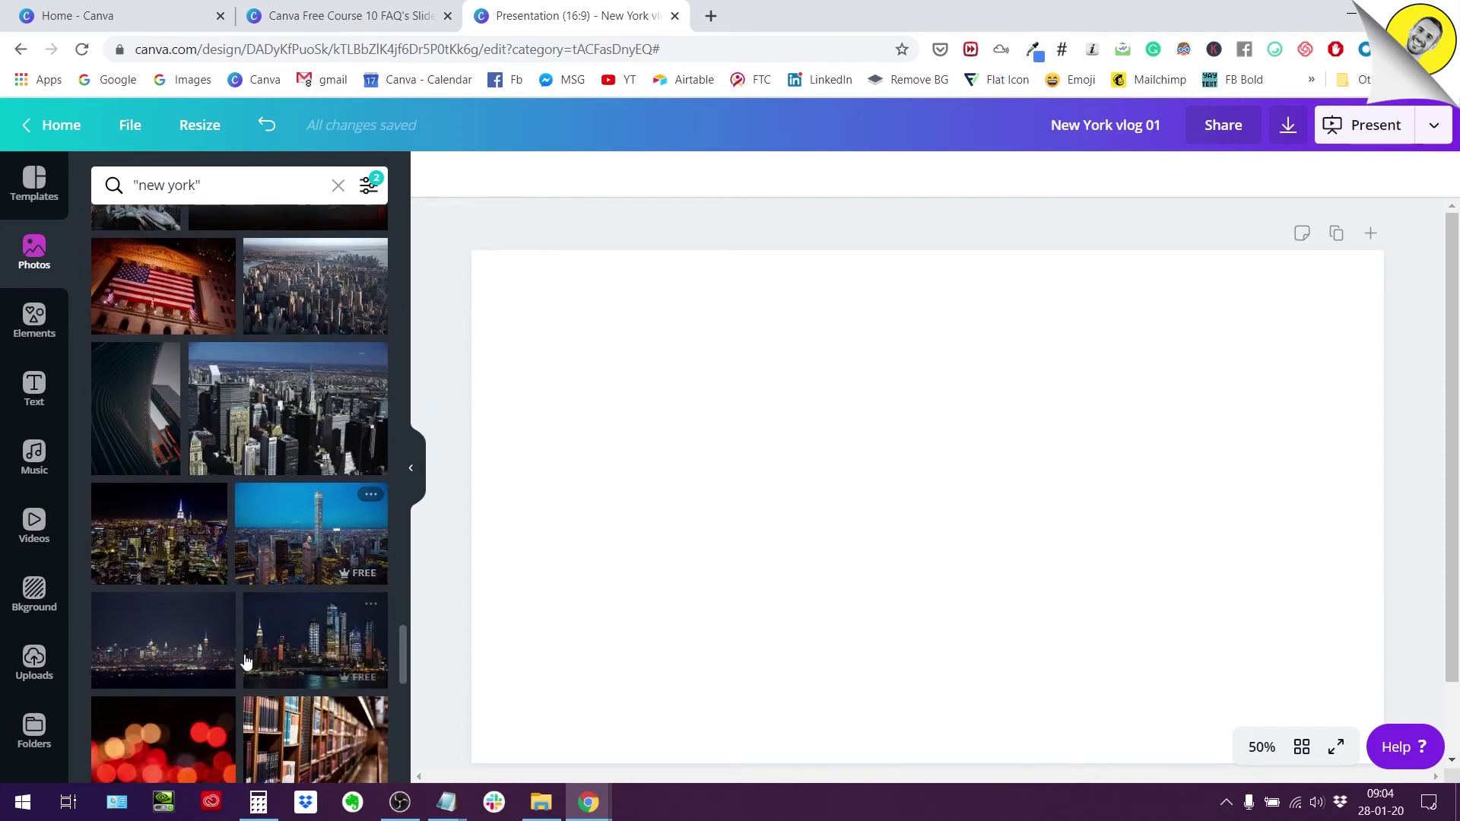
{"action": "scroll", "coordinate": [245, 662], "scroll_direction": "down", "scroll_amount": 5}
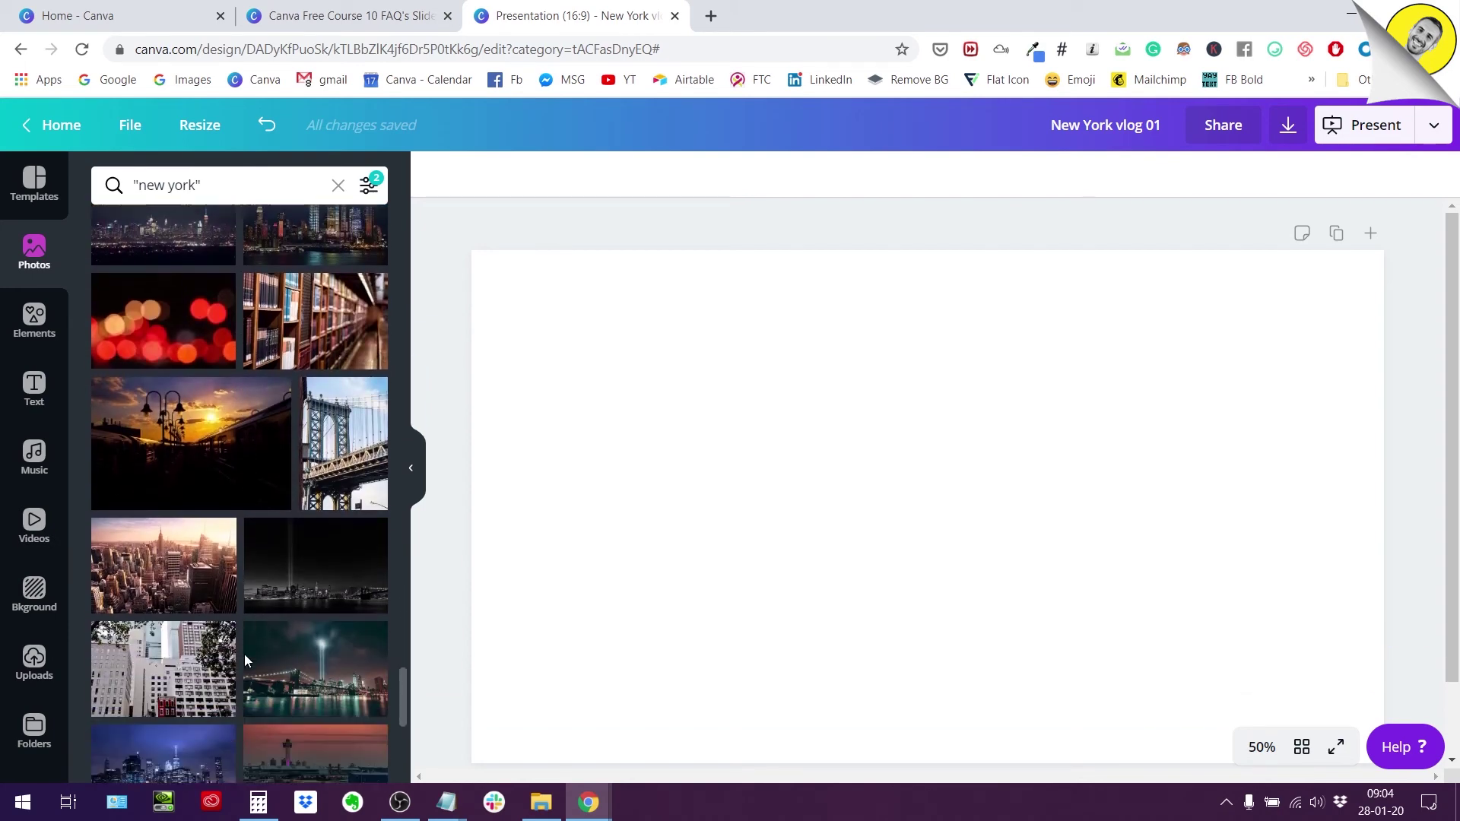
{"action": "scroll", "coordinate": [245, 661], "scroll_direction": "down", "scroll_amount": 3}
{"action": "scroll", "coordinate": [244, 660], "scroll_direction": "up", "scroll_amount": 10}
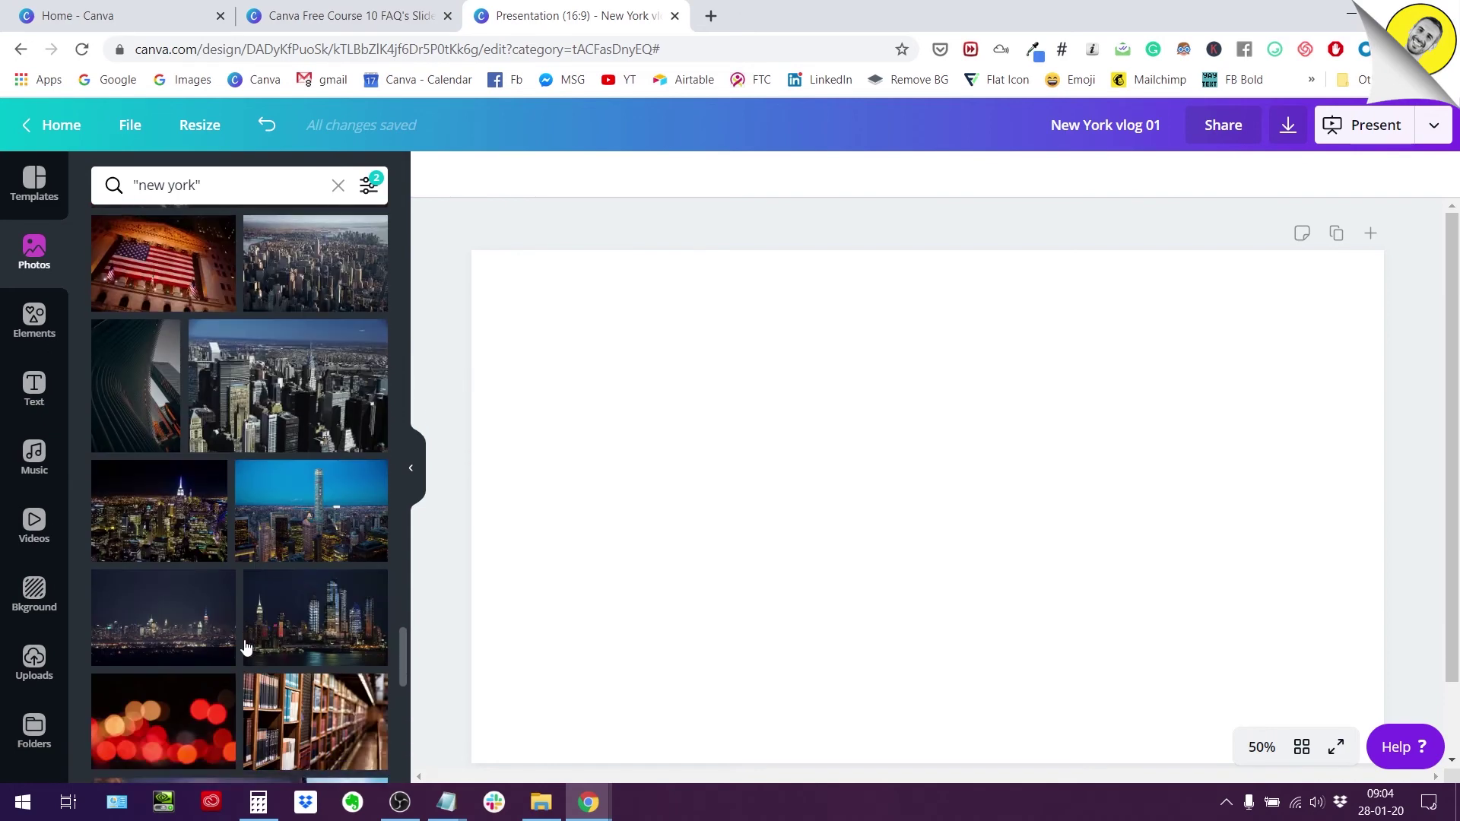
{"action": "left_click", "coordinate": [369, 185]}
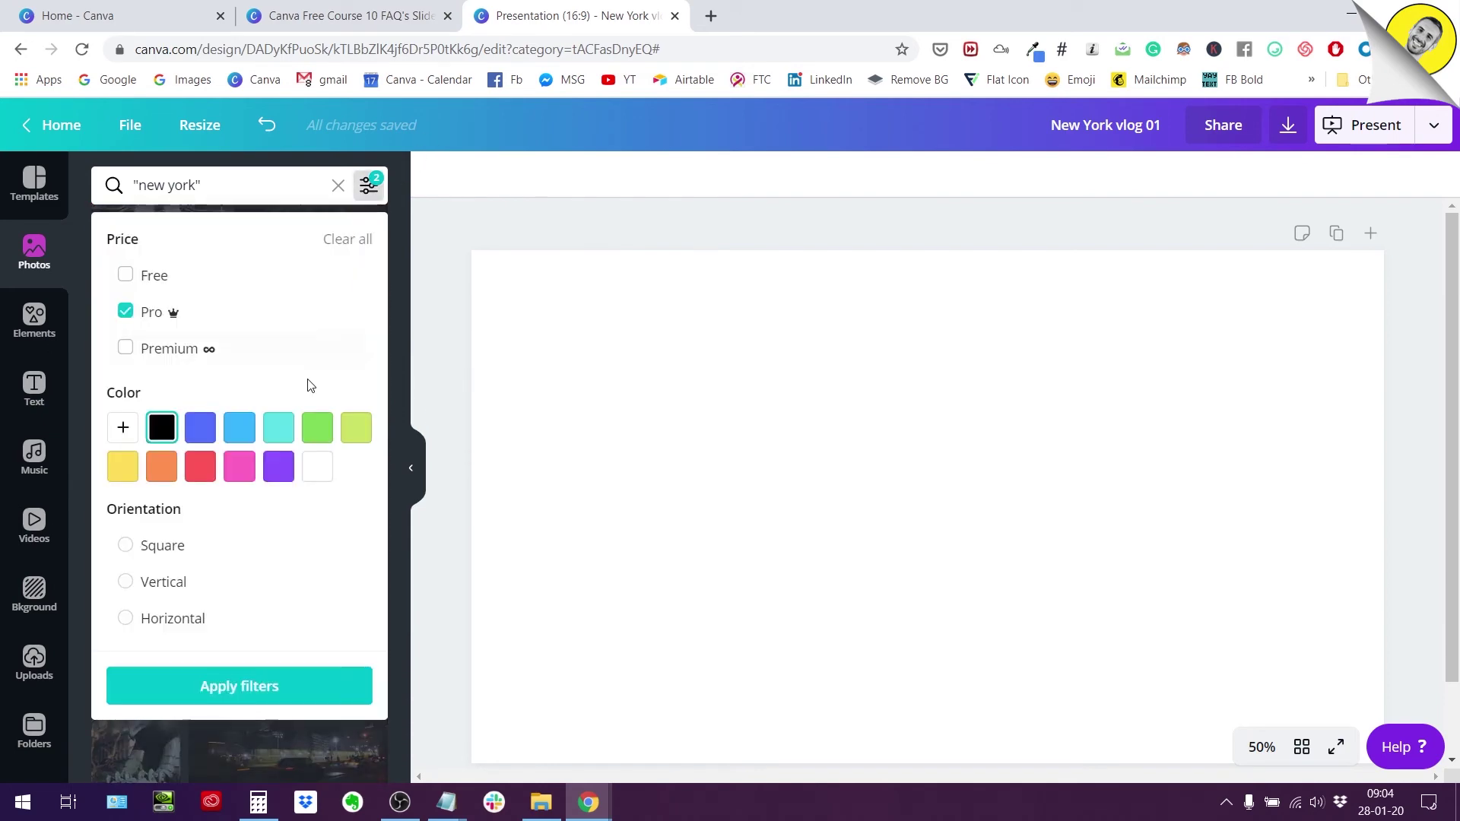
Step: Add Horizontal orientation and the yellow-green colour to the filters, which returns no photos
{"action": "left_click", "coordinate": [128, 621]}
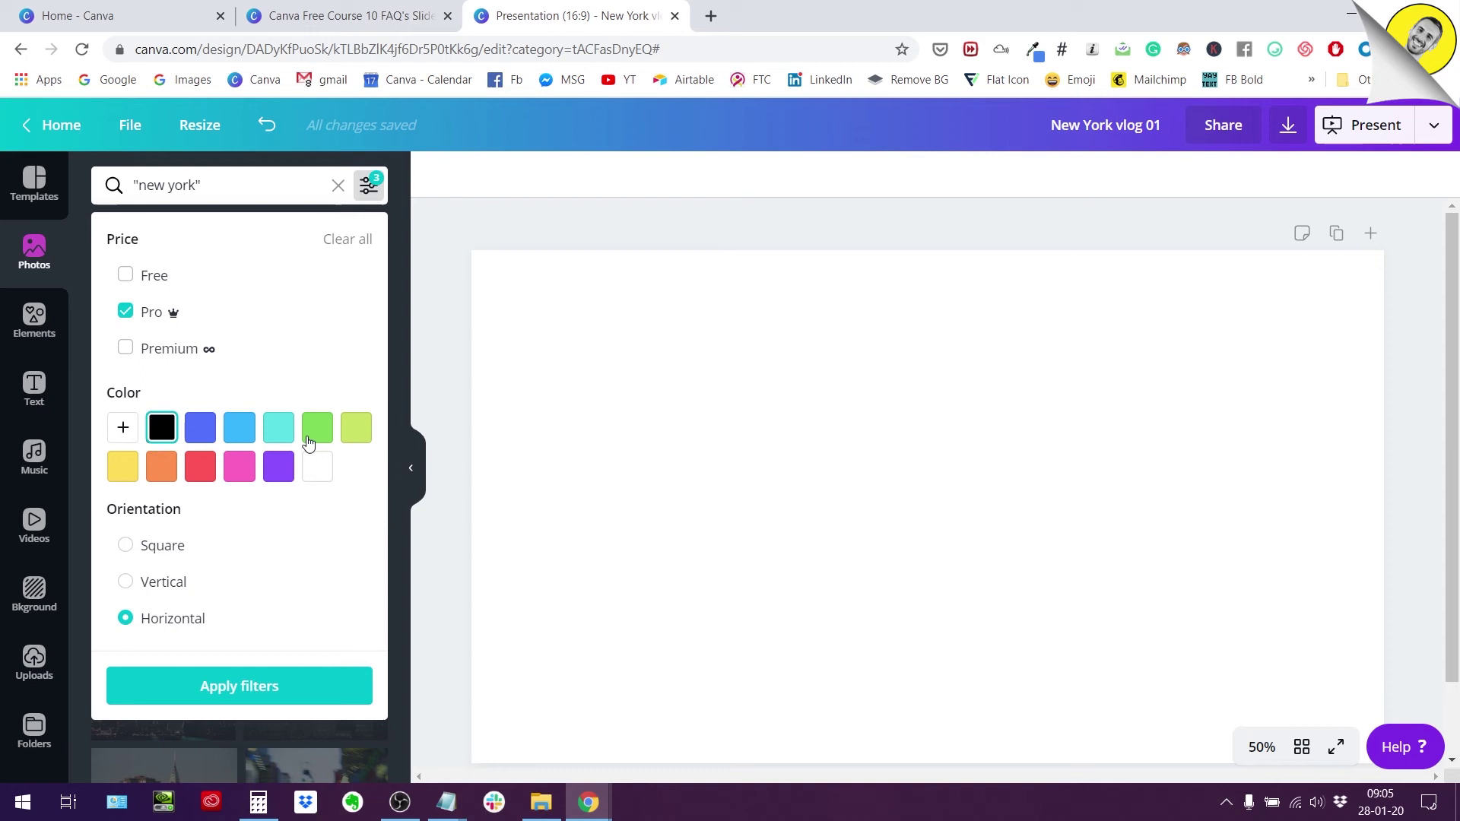
{"action": "left_click", "coordinate": [354, 427]}
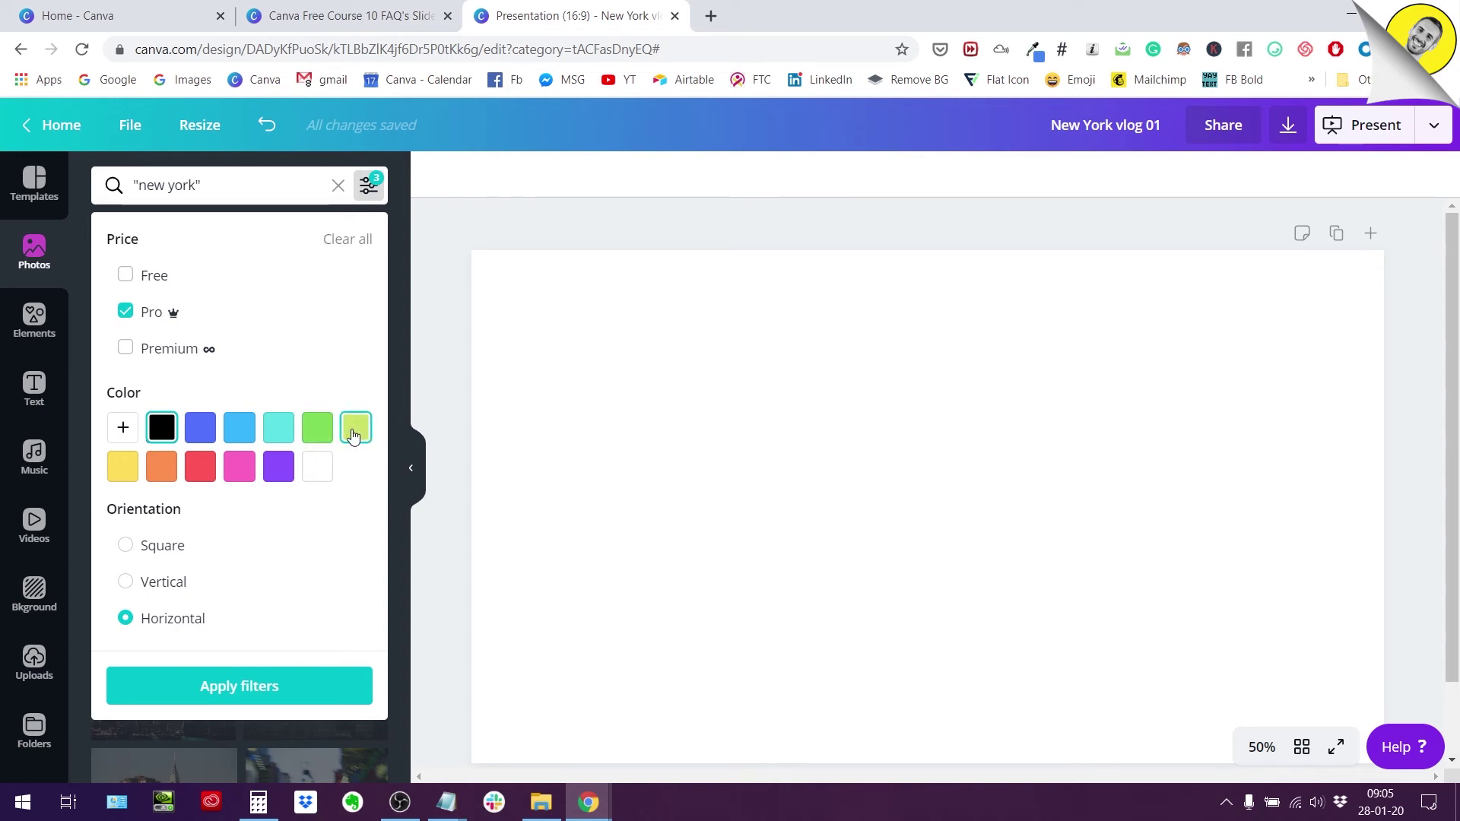
{"action": "left_click", "coordinate": [267, 693]}
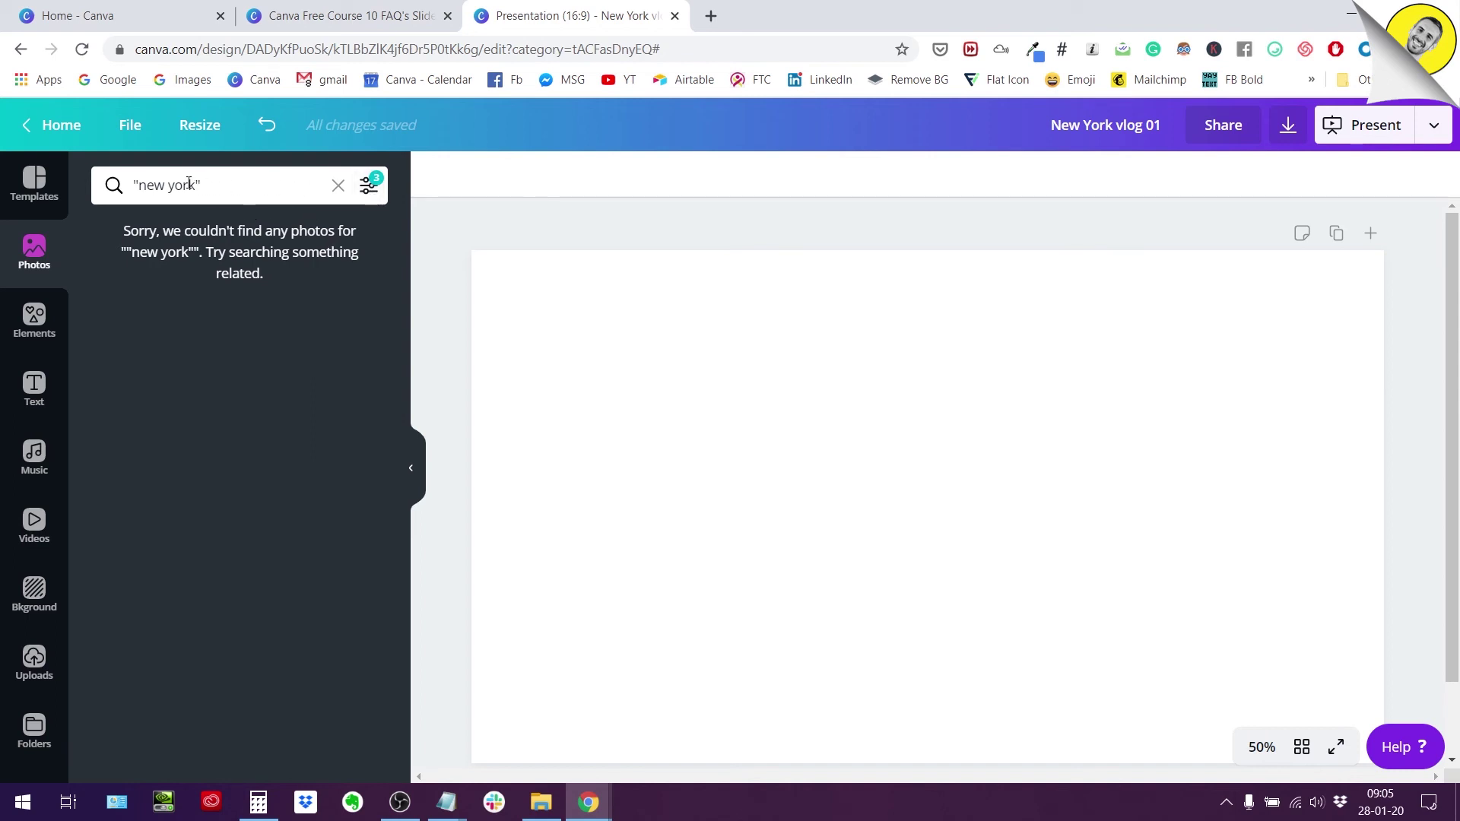
Step: Replace the photo search term with "garden" and run the search
{"action": "mouse_move", "coordinate": [199, 188]}
{"action": "left_mouse_down"}
{"action": "mouse_move", "coordinate": [125, 182]}
{"action": "mouse_move", "coordinate": [195, 185]}
{"action": "left_mouse_up"}
{"action": "type", "text": "garden"}
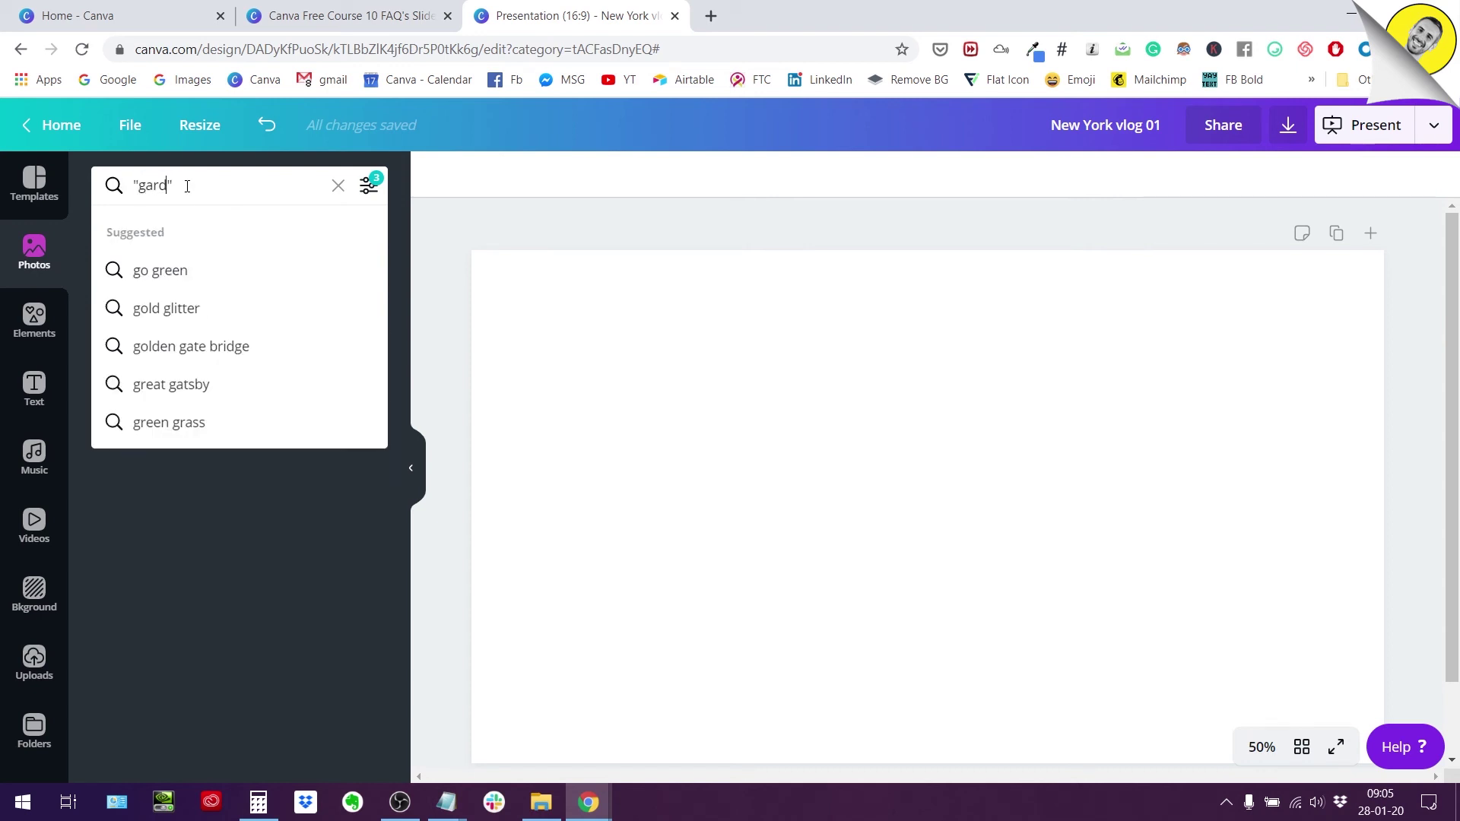
{"action": "key", "text": "Return"}
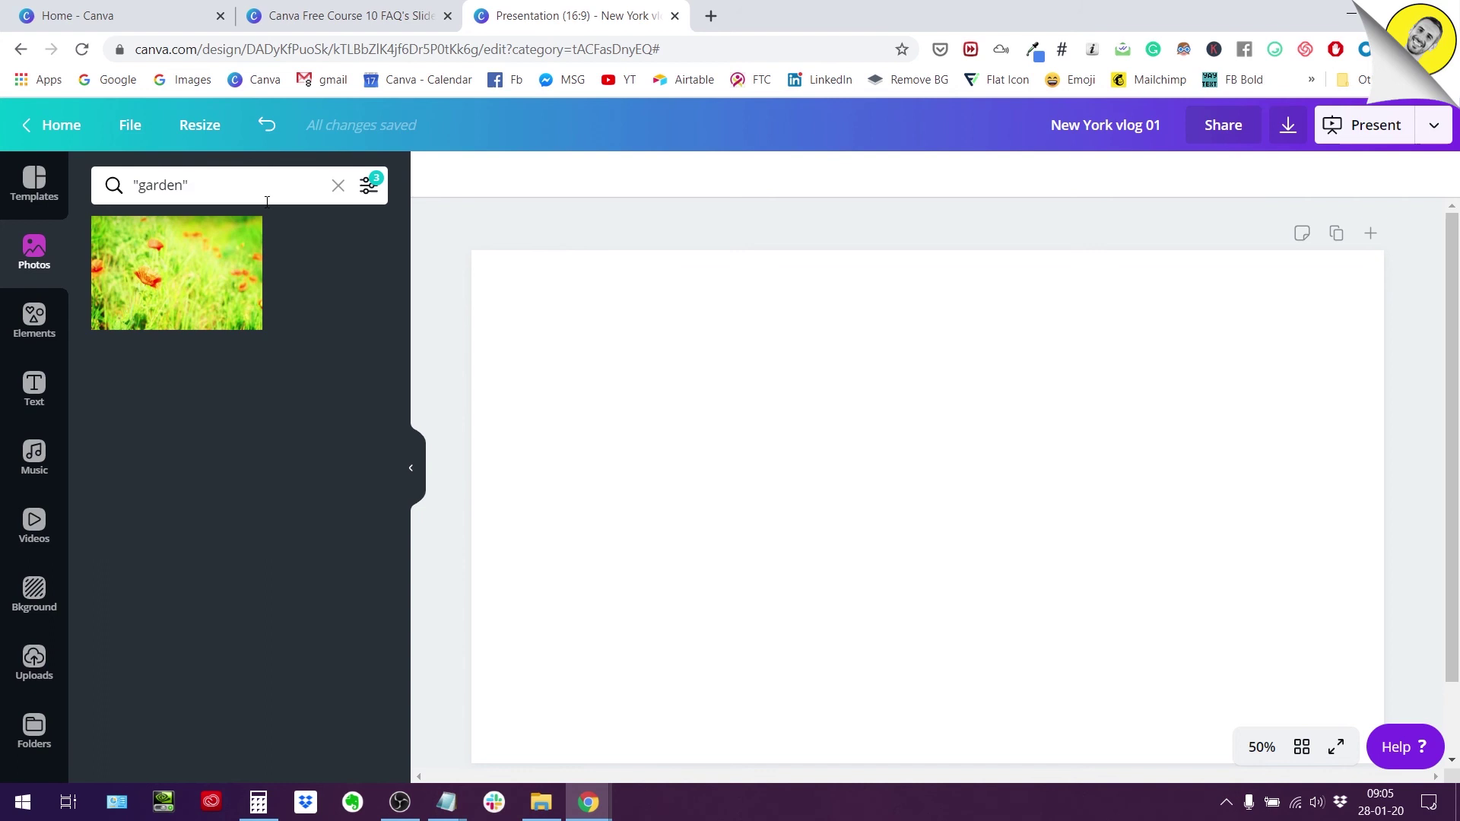
Step: Drop the Pro price filter, keeping yellow-green horizontal garden photos, and reapply the filters
{"action": "left_click", "coordinate": [370, 187]}
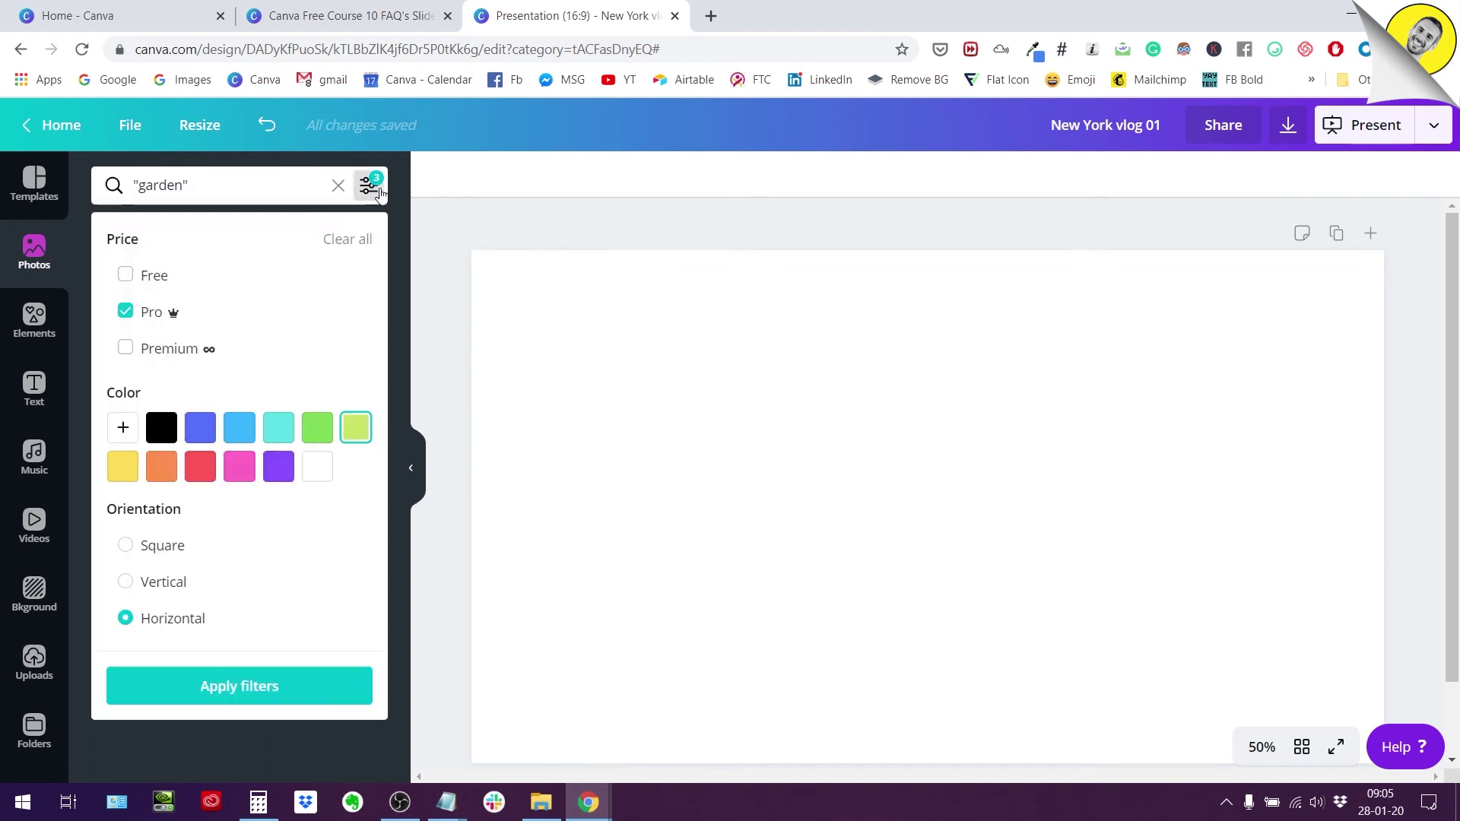
{"action": "left_click", "coordinate": [123, 313]}
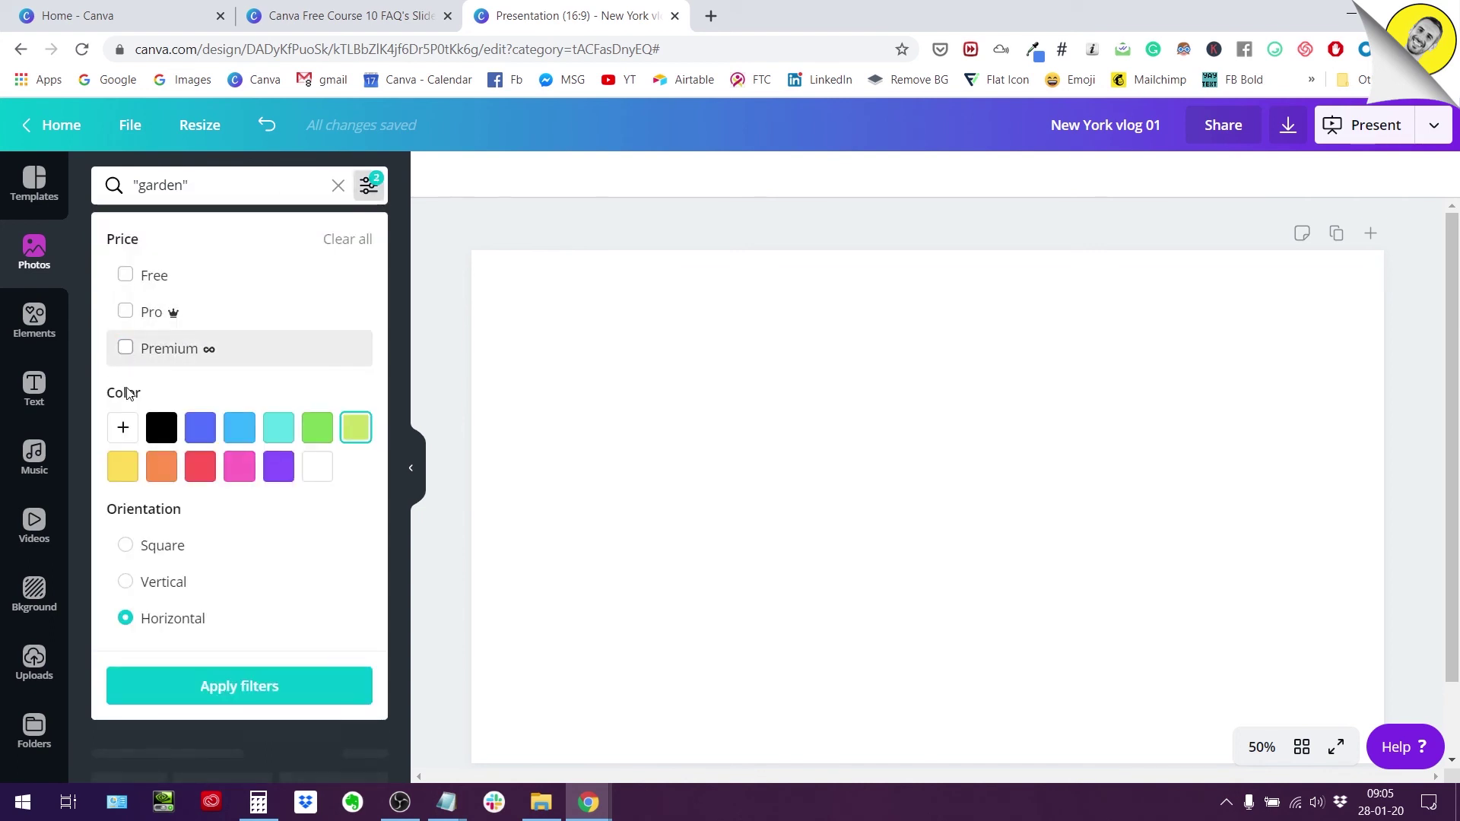
{"action": "left_click", "coordinate": [232, 693]}
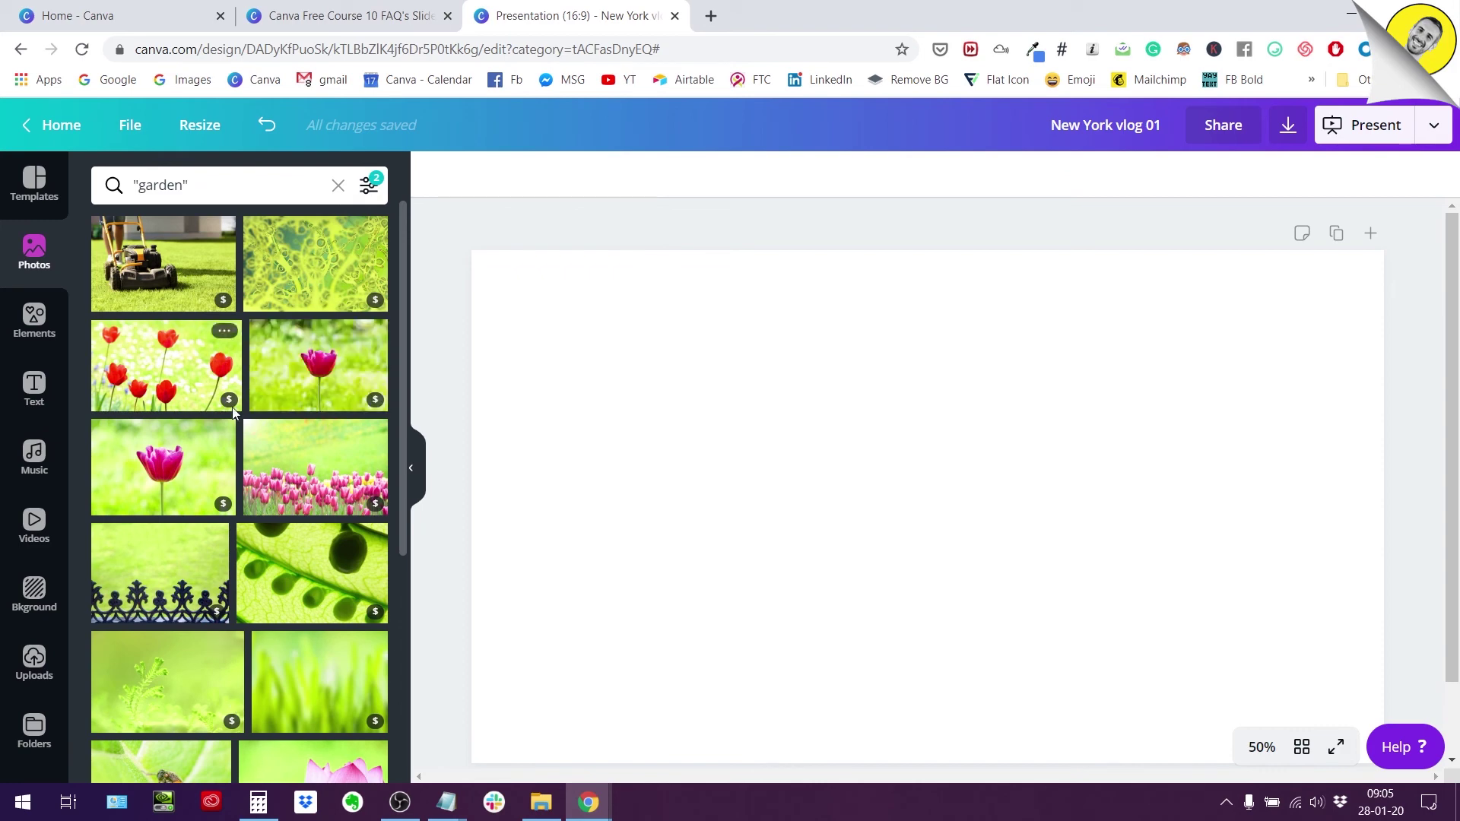
{"action": "left_click", "coordinate": [369, 185]}
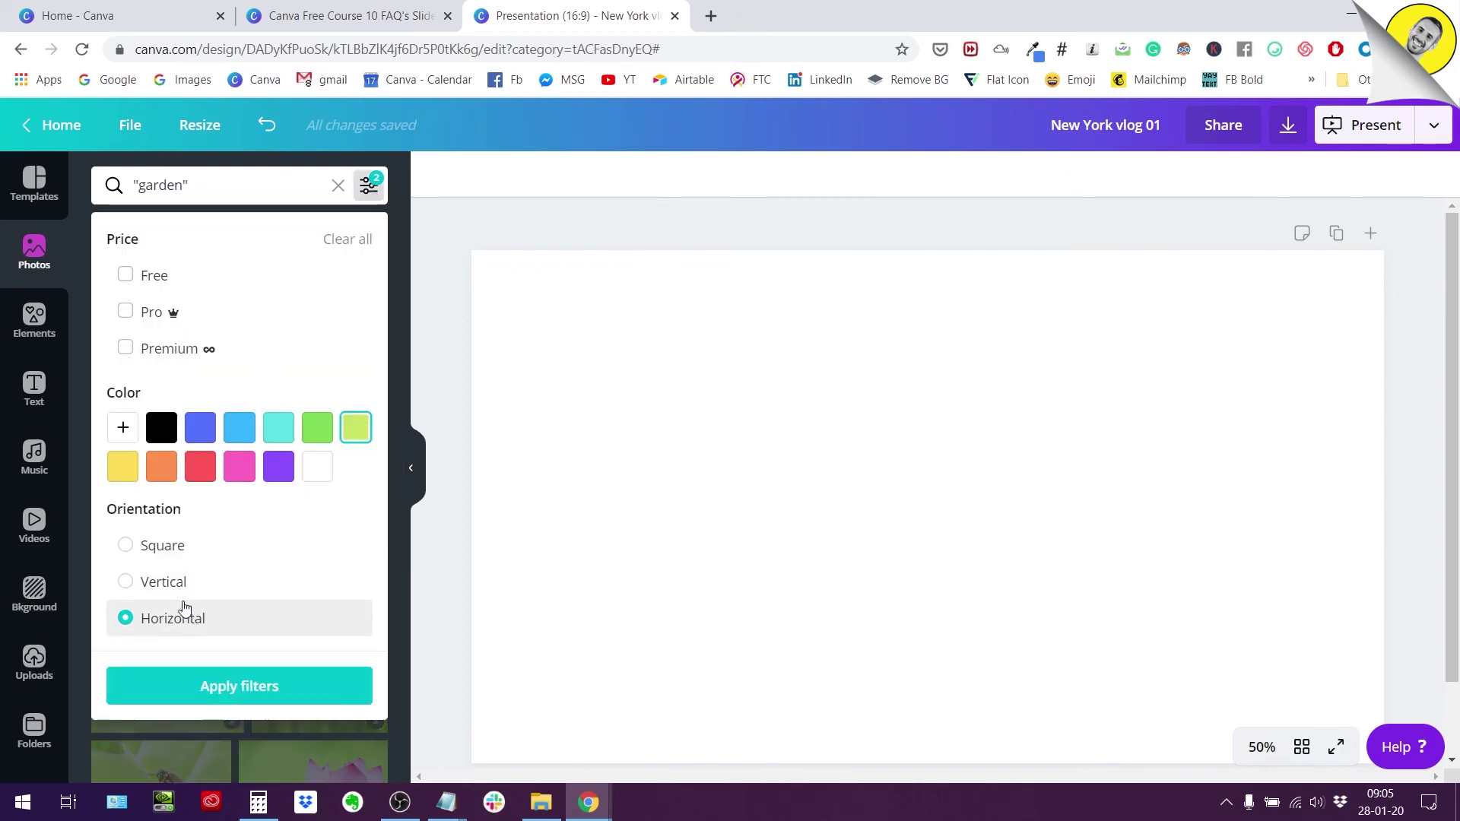
{"action": "left_click", "coordinate": [220, 685]}
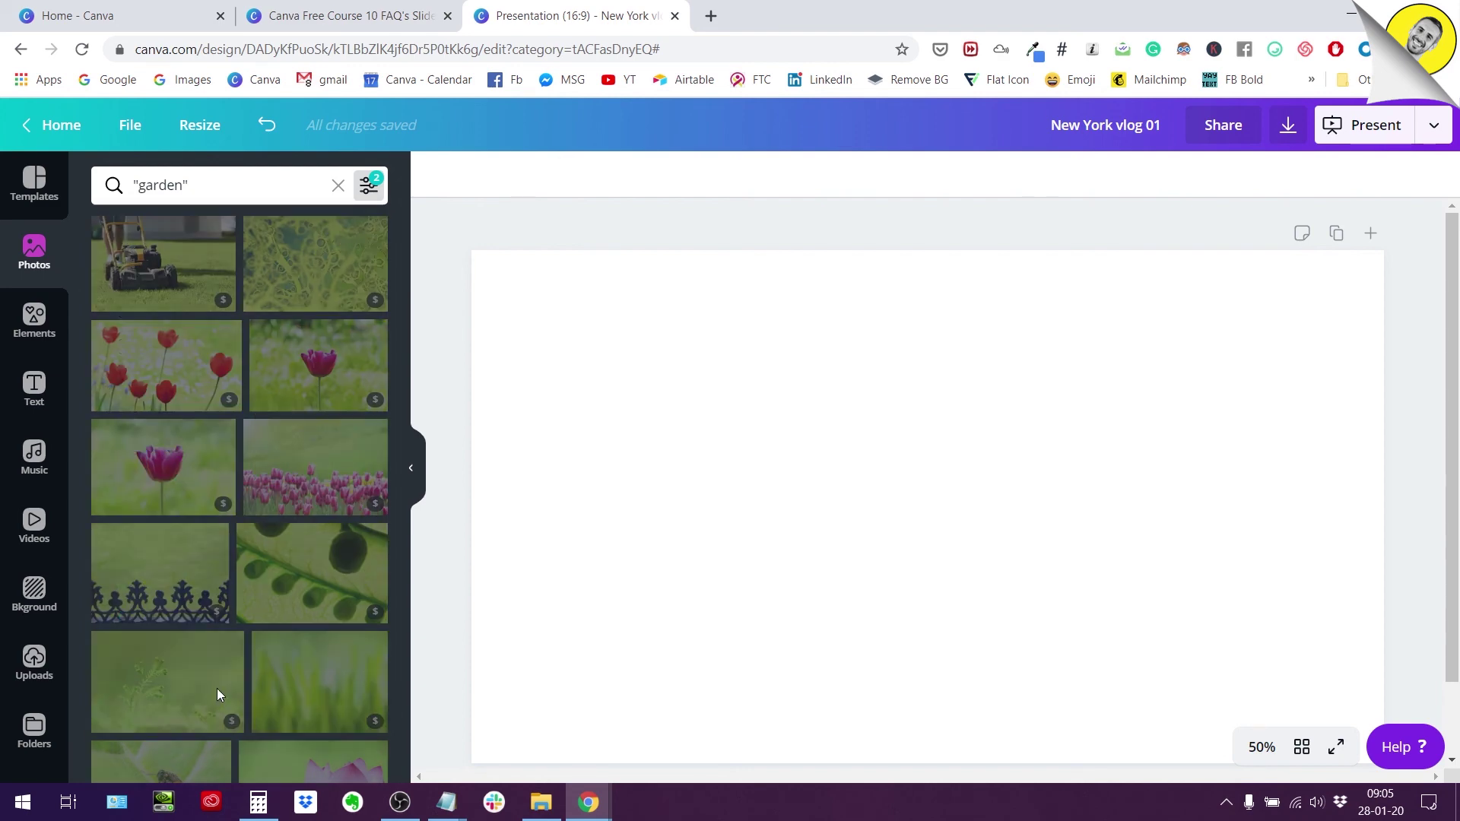
{"action": "scroll", "coordinate": [255, 506], "scroll_direction": "down", "scroll_amount": 5}
{"action": "scroll", "coordinate": [253, 506], "scroll_direction": "down", "scroll_amount": 8}
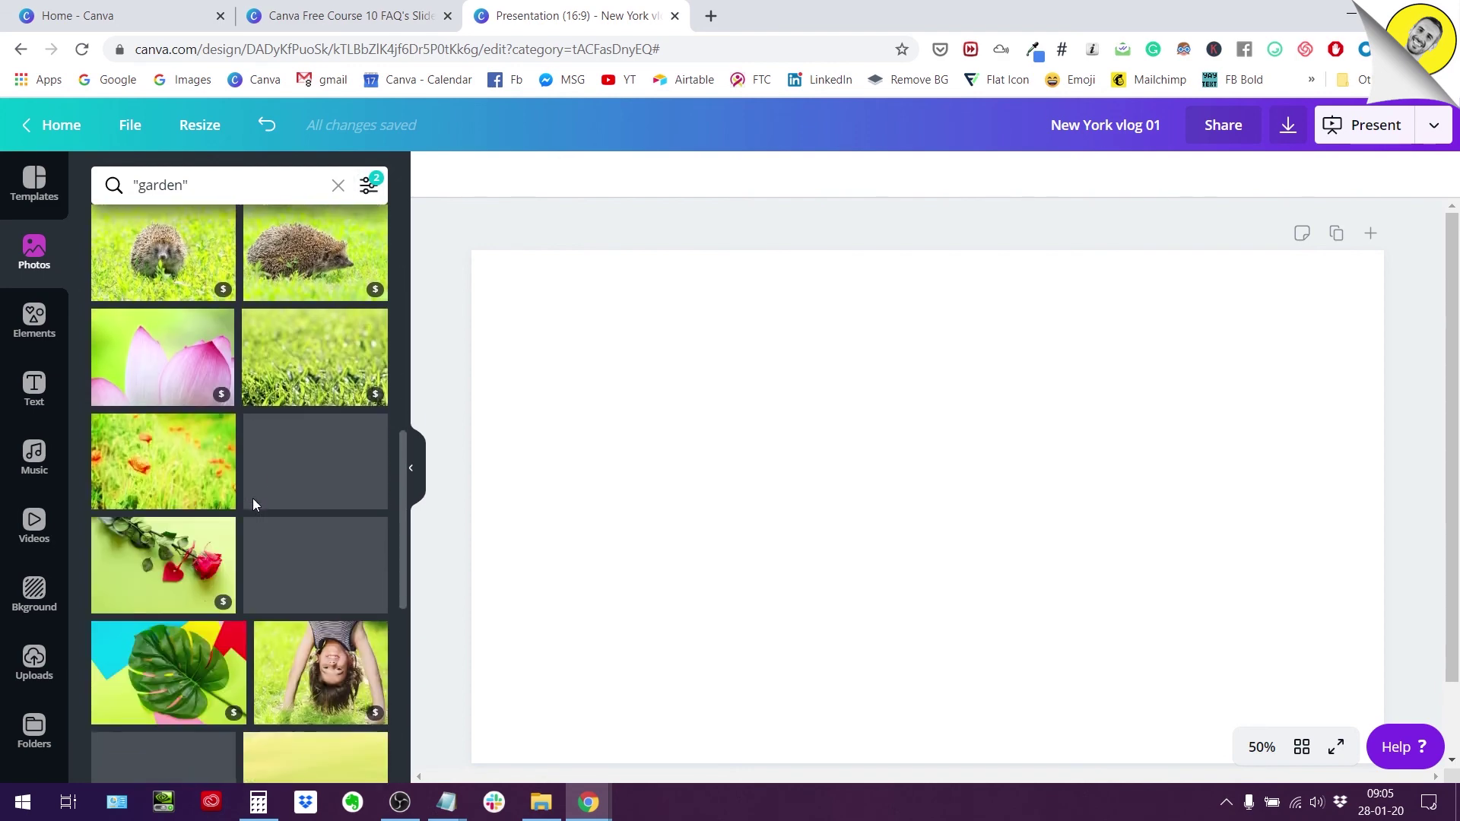
{"action": "scroll", "coordinate": [254, 506], "scroll_direction": "down", "scroll_amount": 10}
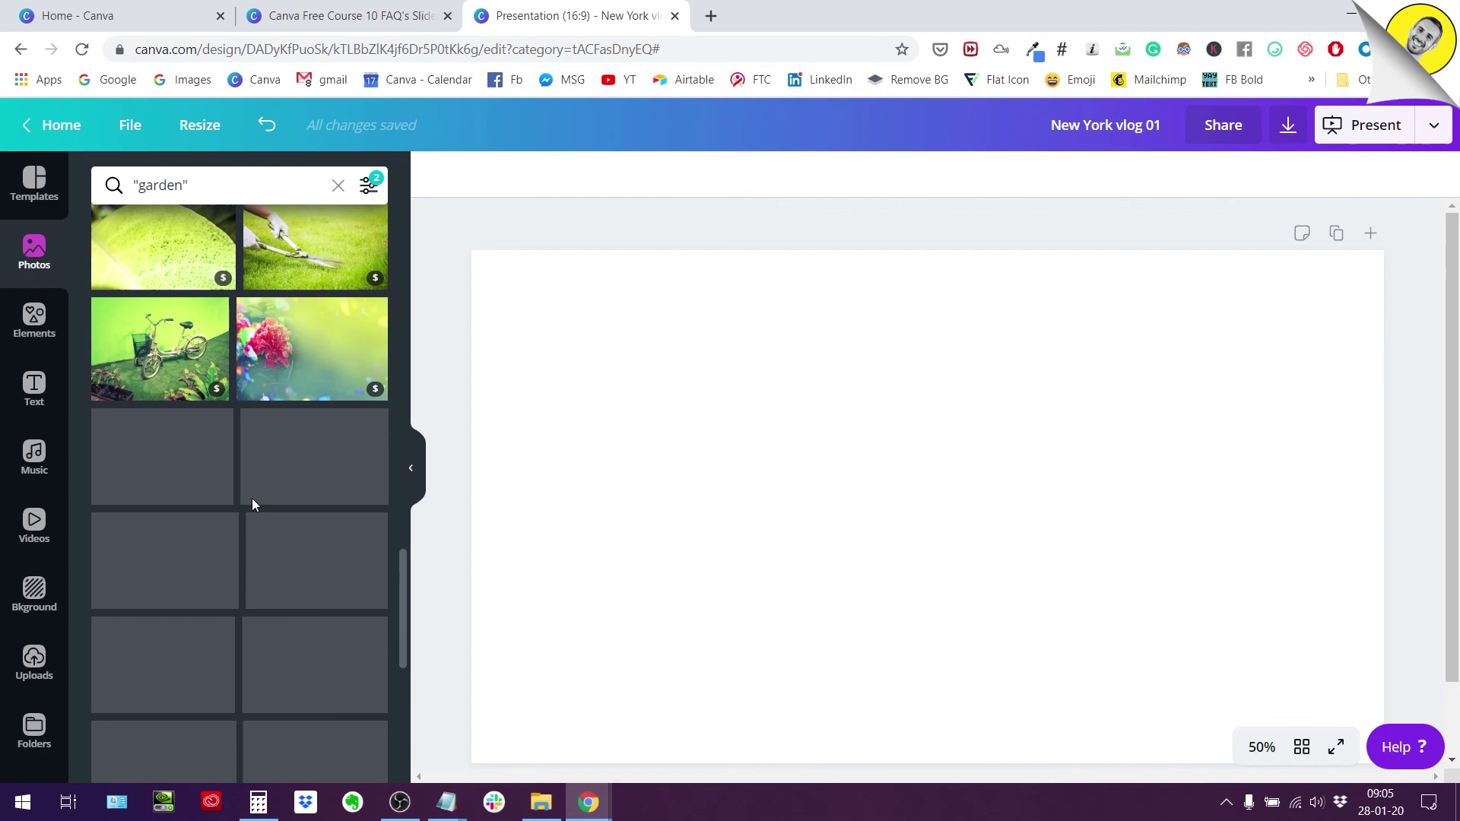
{"action": "scroll", "coordinate": [254, 502], "scroll_direction": "down", "scroll_amount": 10}
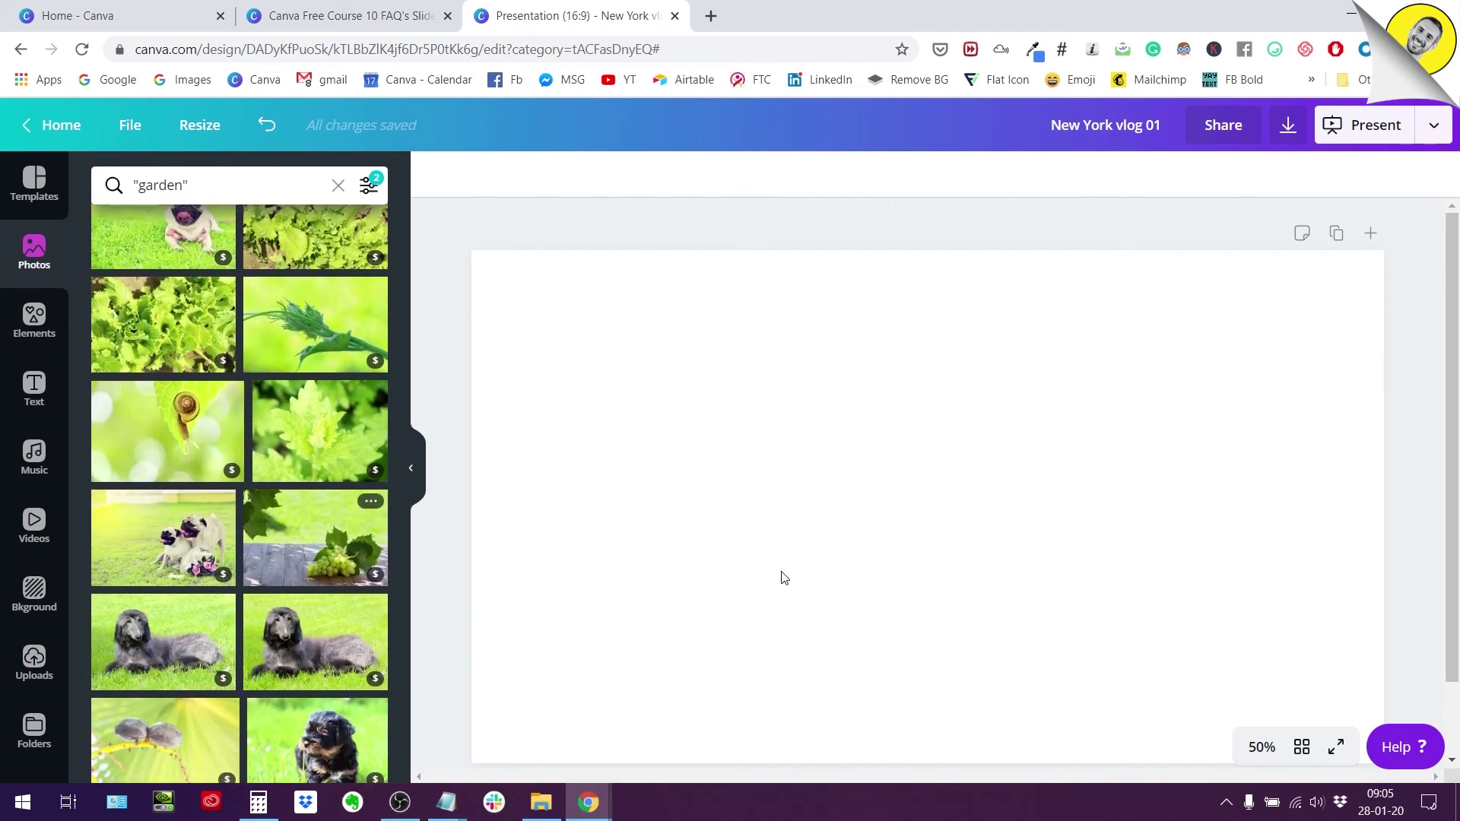
{"action": "scroll", "coordinate": [784, 578], "scroll_direction": "down", "scroll_amount": 2}
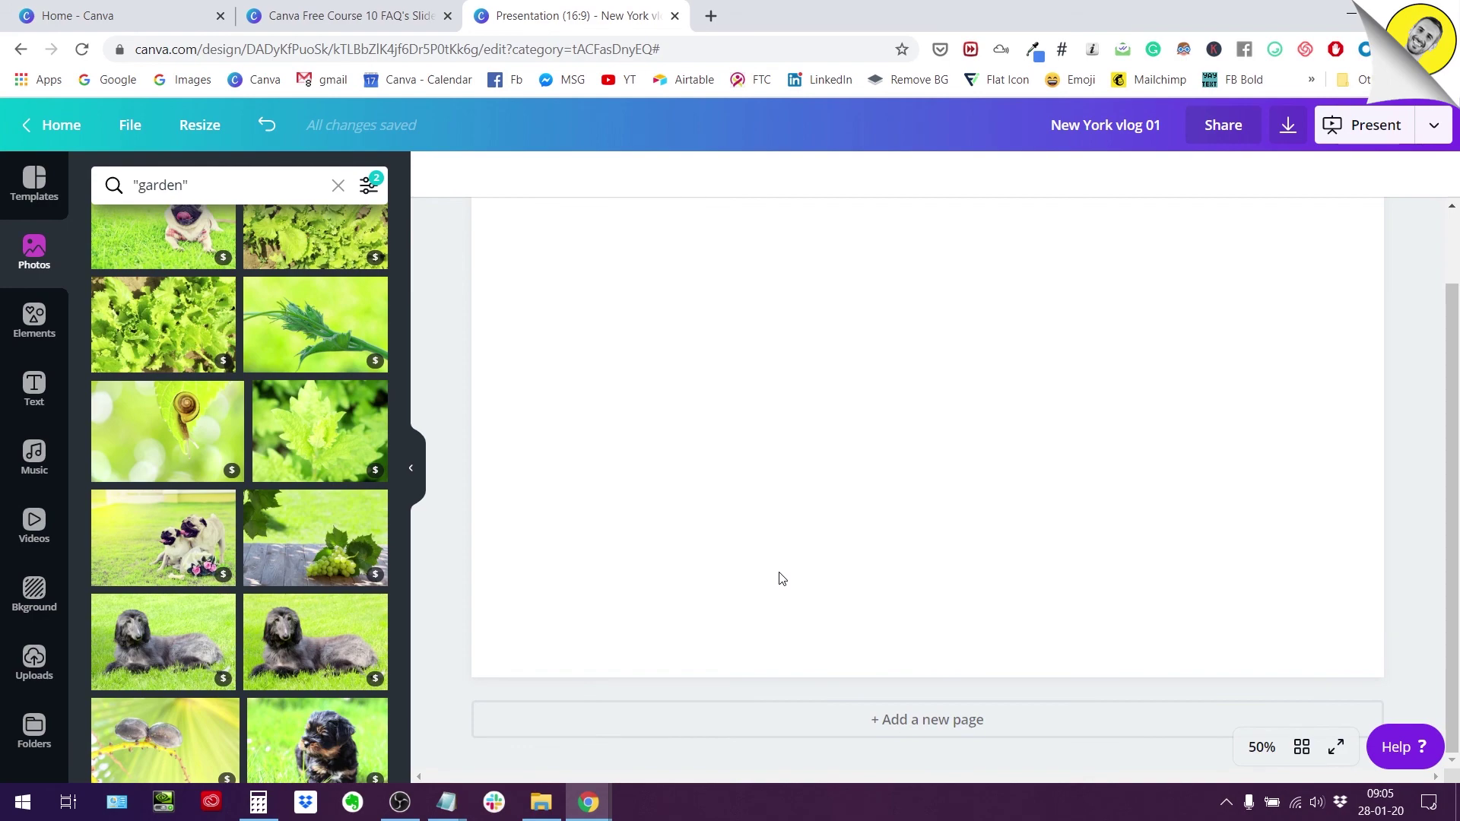
{"action": "scroll", "coordinate": [782, 578], "scroll_direction": "up", "scroll_amount": 2}
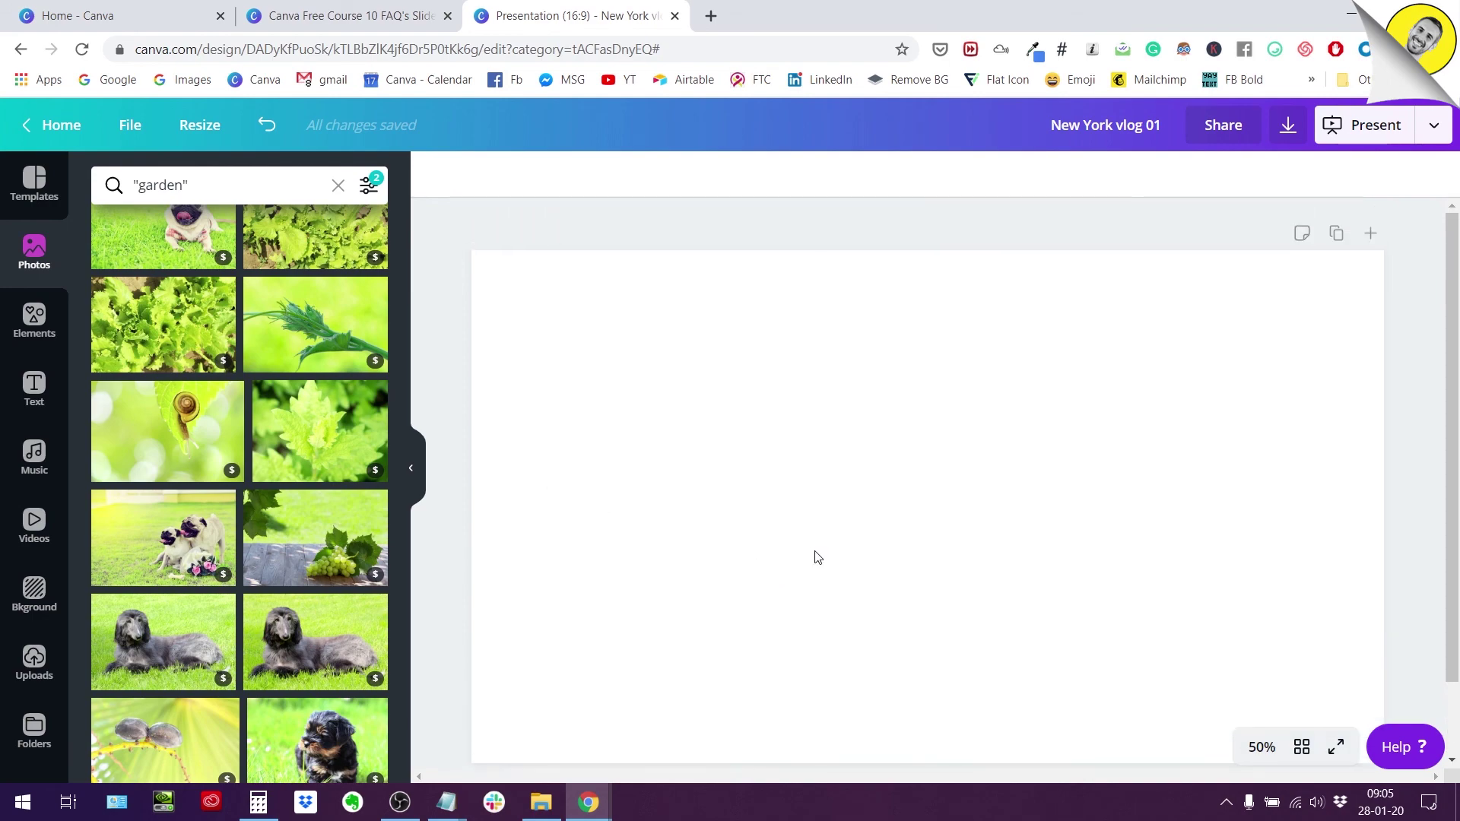
{"action": "scroll", "coordinate": [393, 517], "scroll_direction": "down", "scroll_amount": 15}
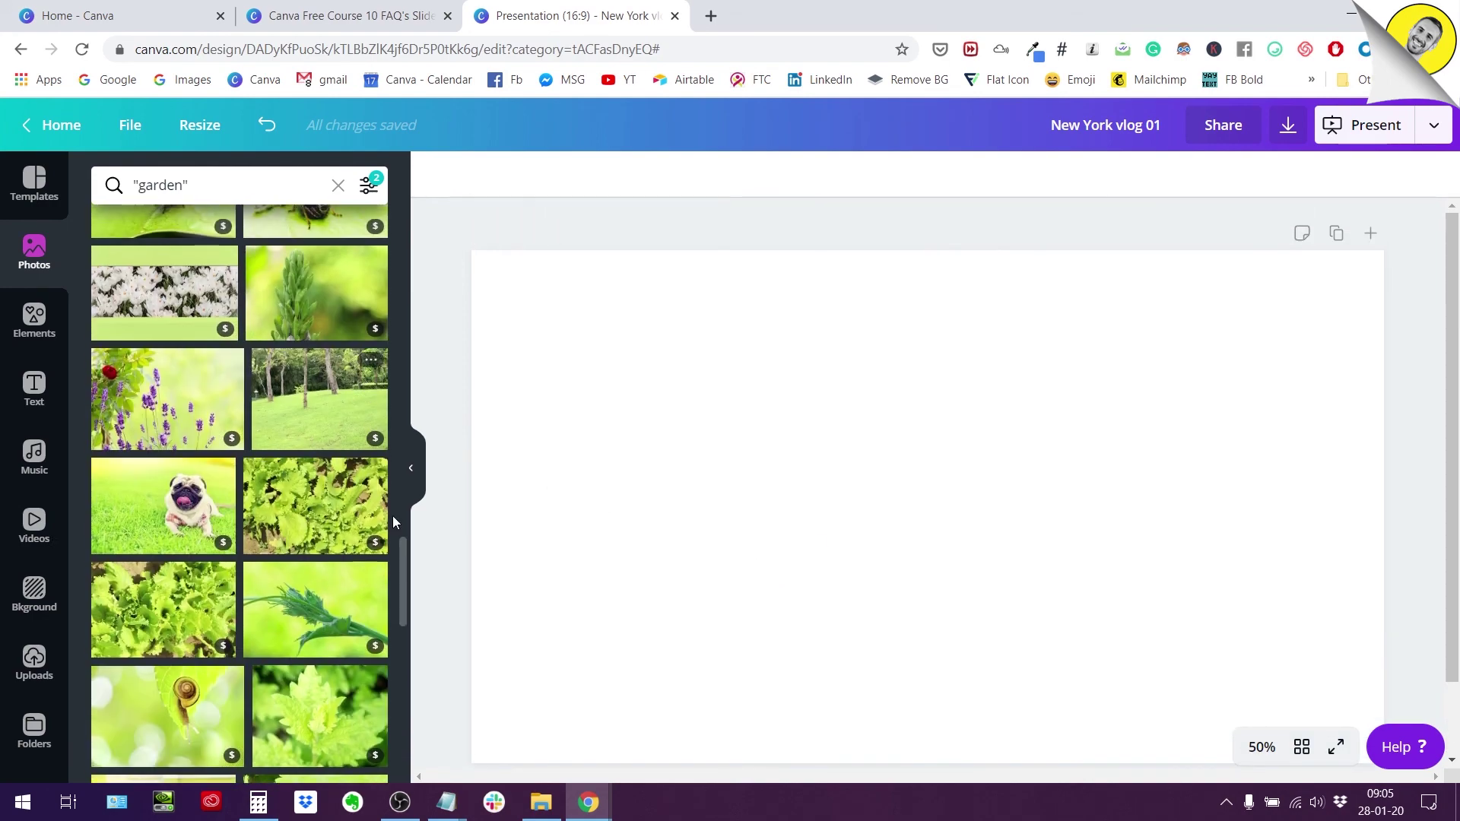
{"action": "scroll", "coordinate": [395, 513], "scroll_direction": "up", "scroll_amount": 12}
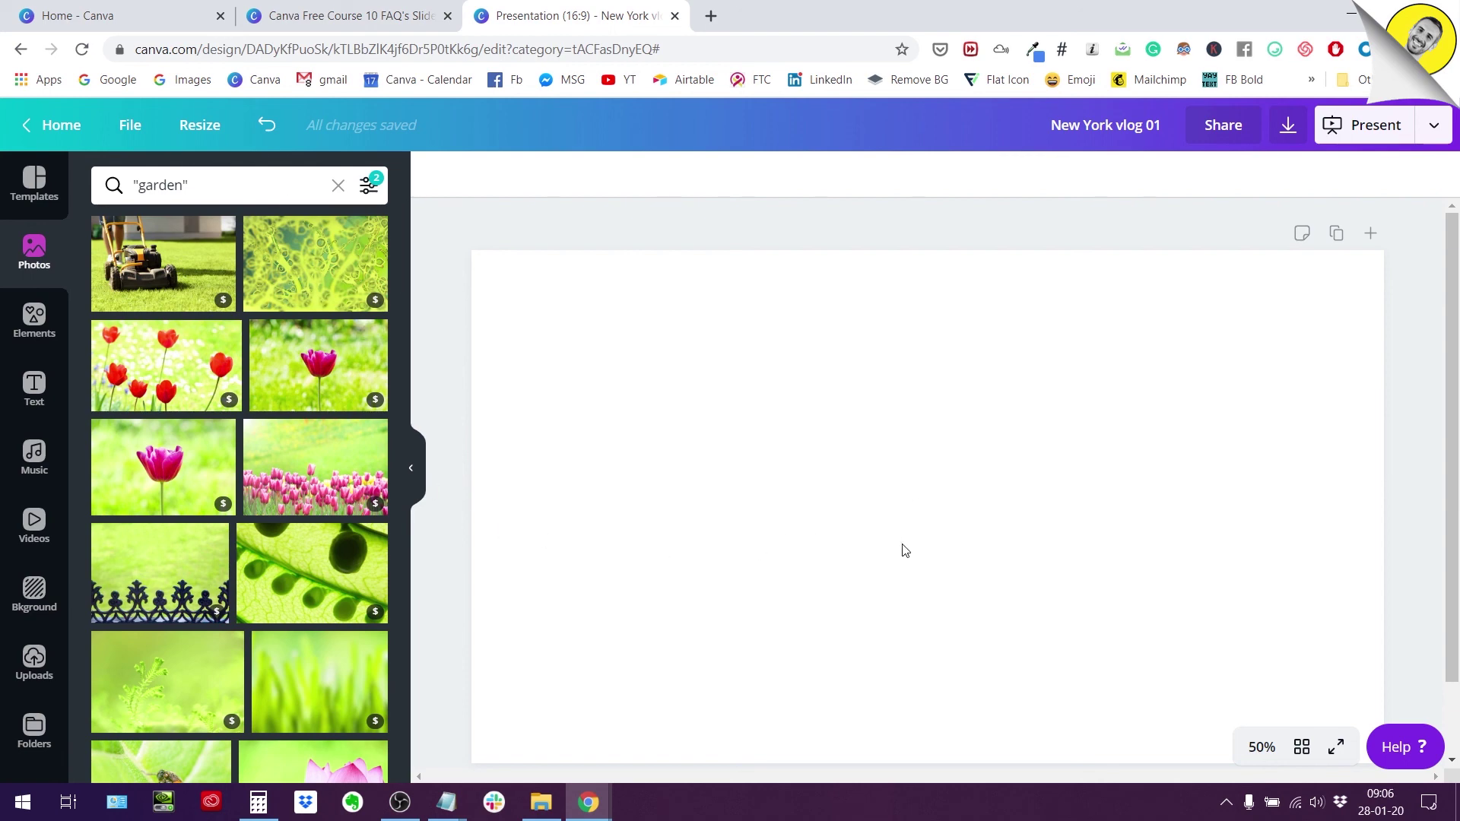
{"action": "scroll", "coordinate": [905, 549], "scroll_direction": "down", "scroll_amount": 1}
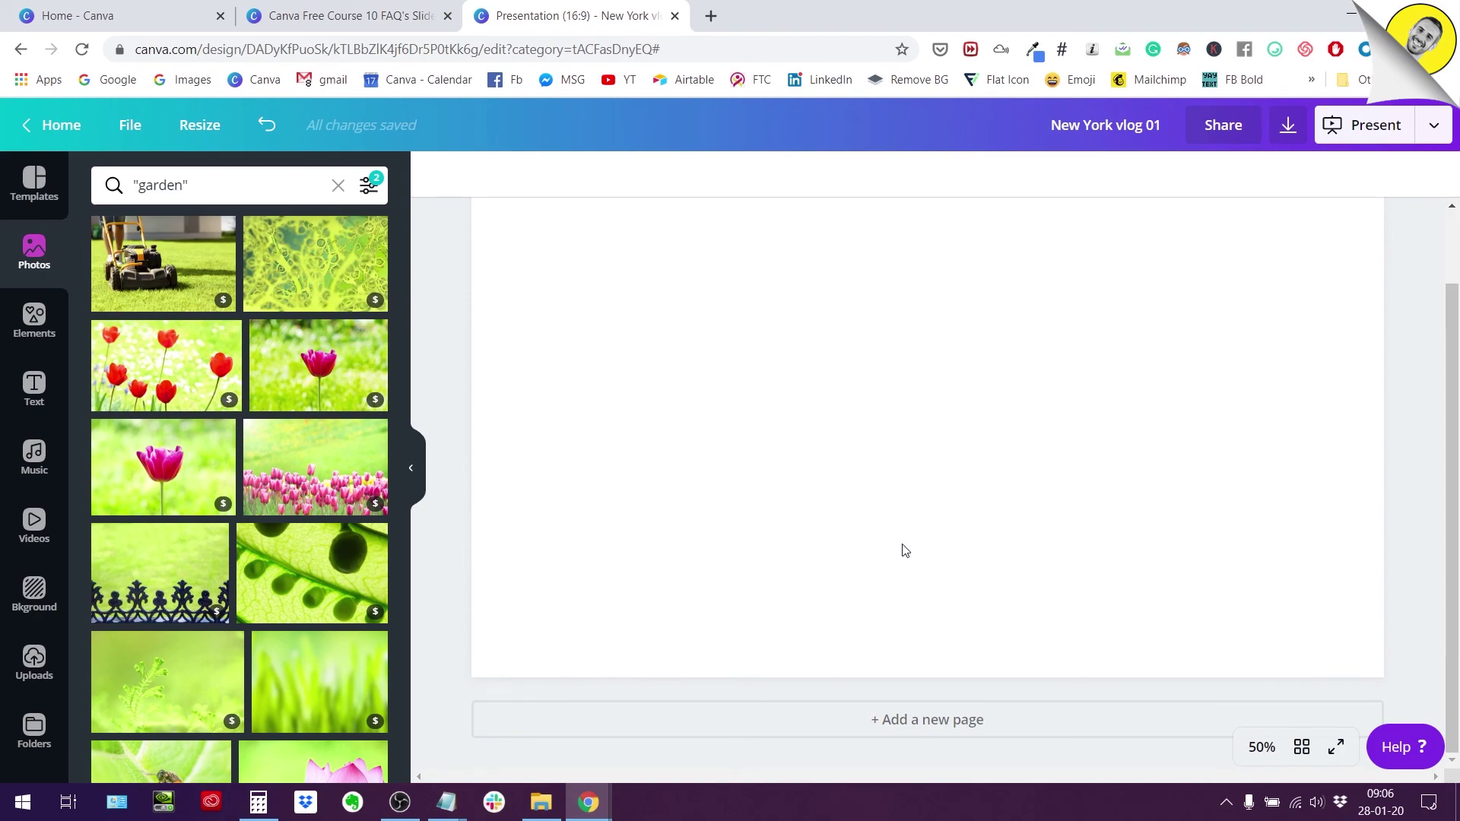